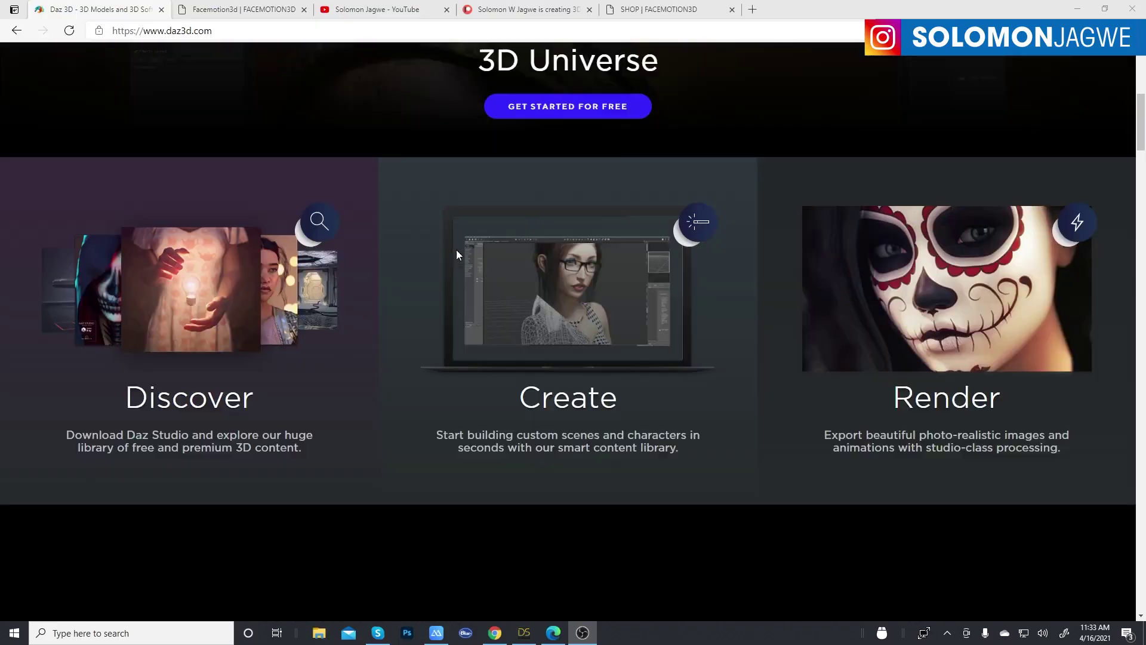
Scroll back to the top of the daz3d.com home page after the rendered face showcase.
scroll(456, 250, "up", 8)
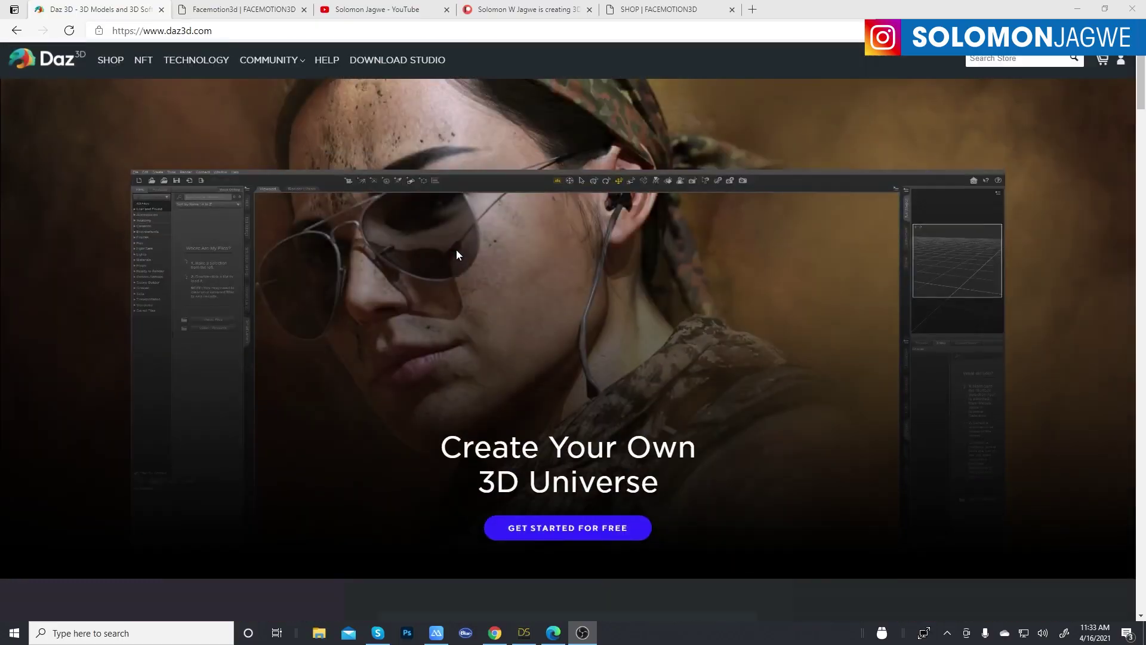
Switch to the Facemotion3d site, then move on to the creator's YouTube channel page.
left_click(266, 11)
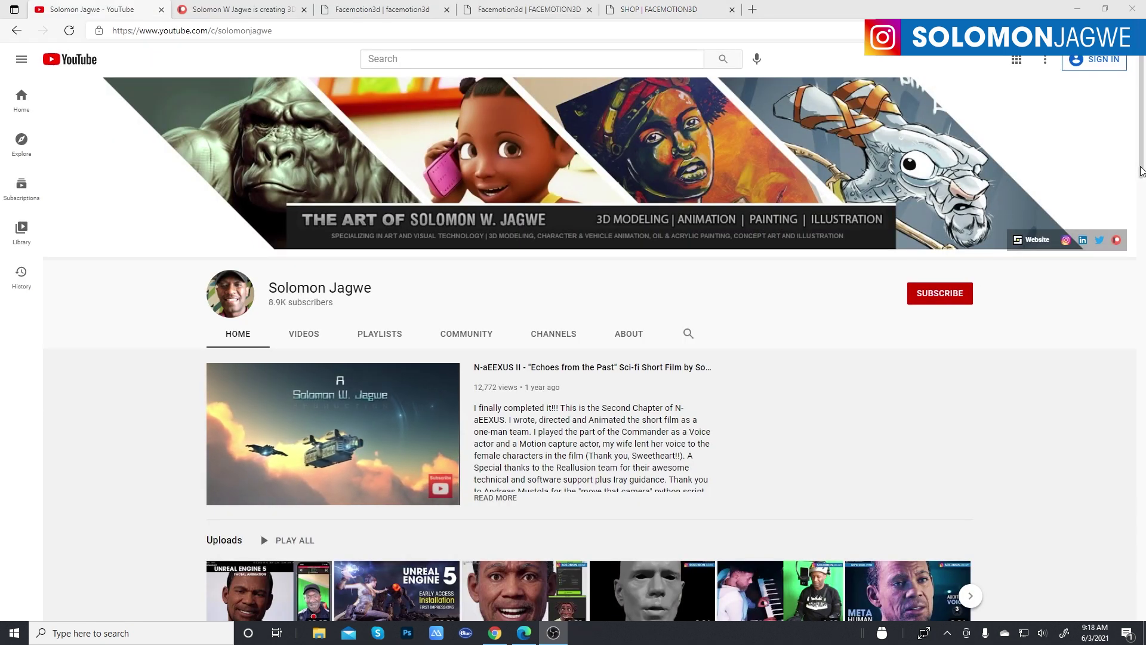
scroll(1142, 184, "down", 1)
Browse the YouTube channel briefly, then switch to the creator's Patreon profile and About section.
scroll(1142, 184, "down", 2)
scroll(964, 289, "up", 2)
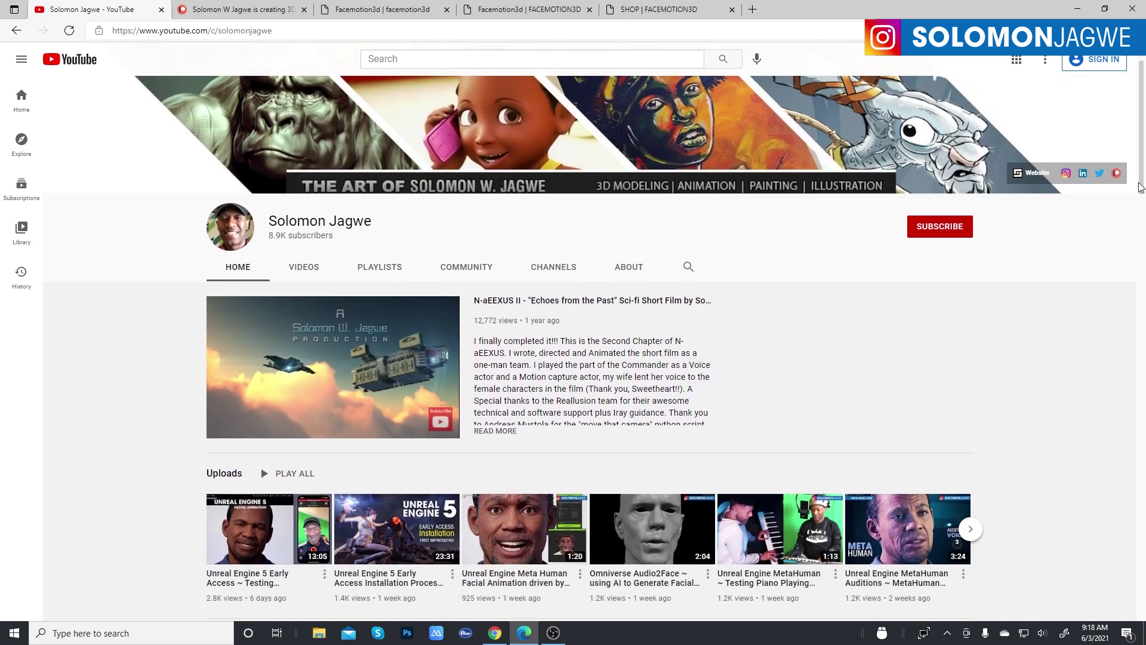
scroll(964, 289, "up", 1)
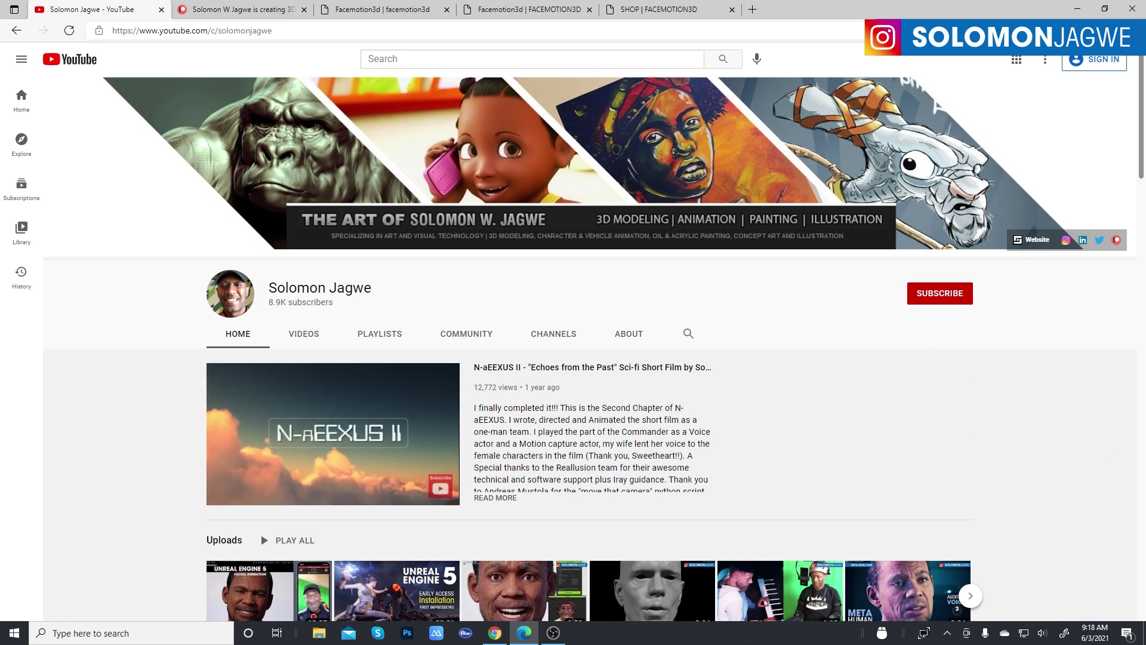
left_click(261, 9)
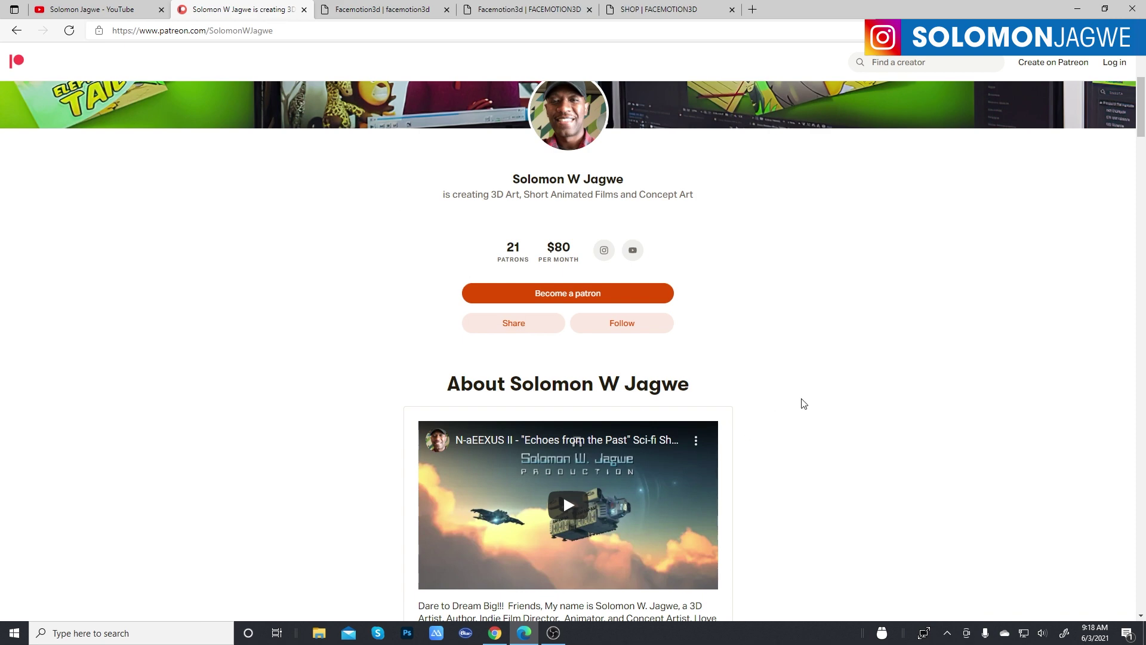
scroll(800, 402, "down", 1)
Scroll through the creator's Patreon profile before returning to the Facemotion3d home page.
scroll(782, 278, "down", 2)
scroll(783, 288, "up", 6)
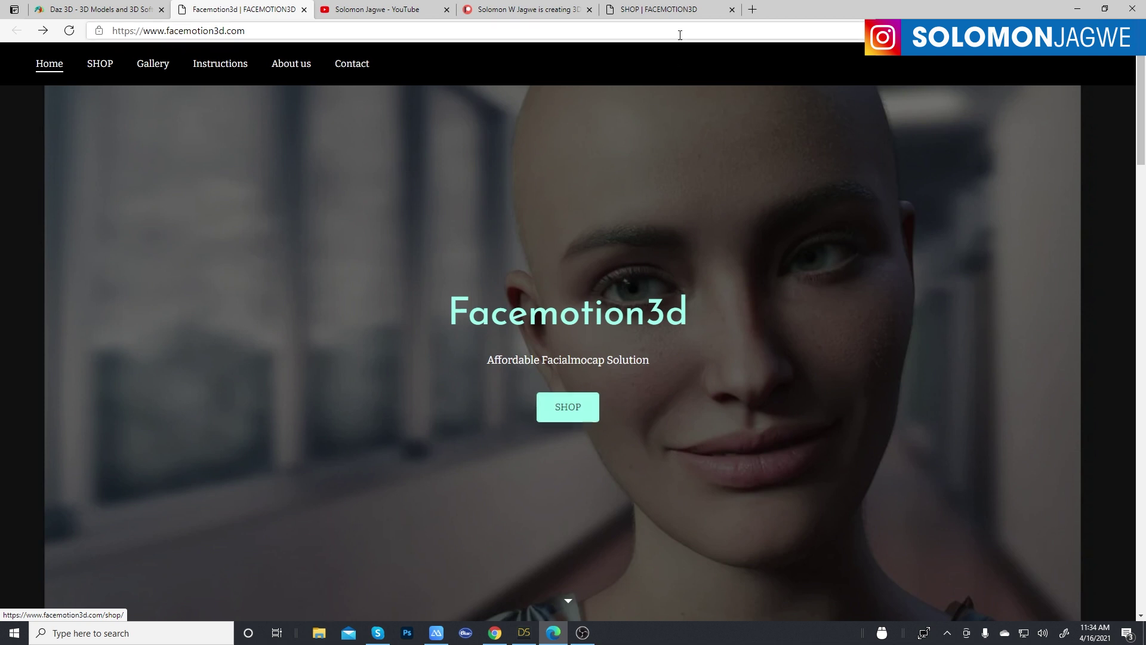
Open the Facemotion3d shop, glance at the Daz 3D home page, then return to the shop.
left_click(663, 12)
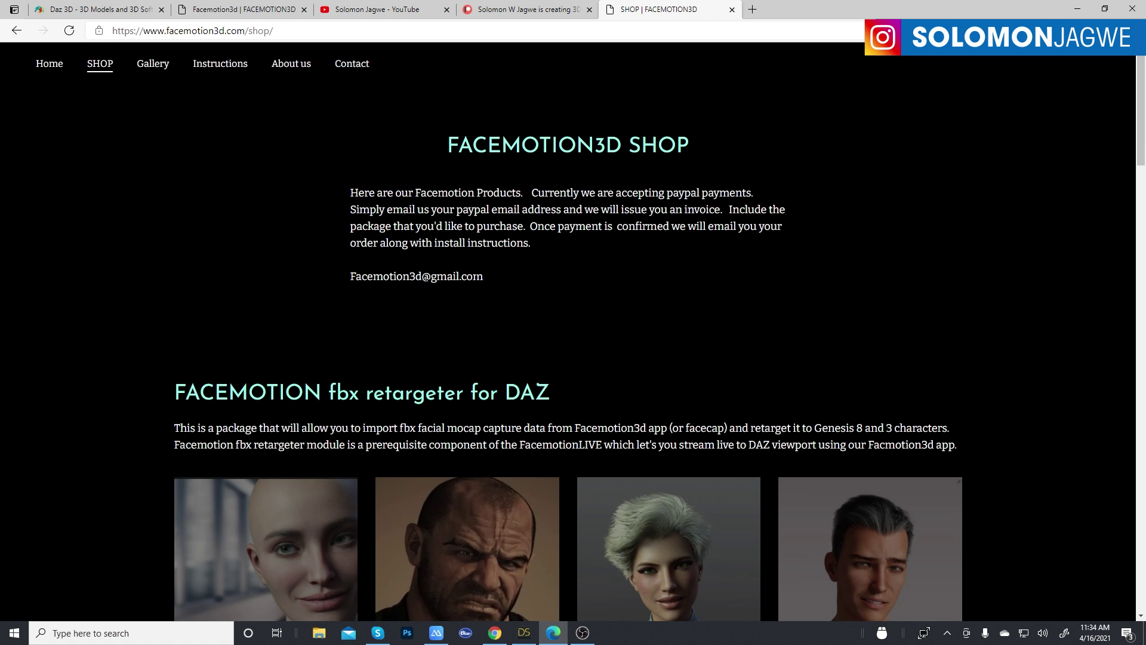
left_click(106, 13)
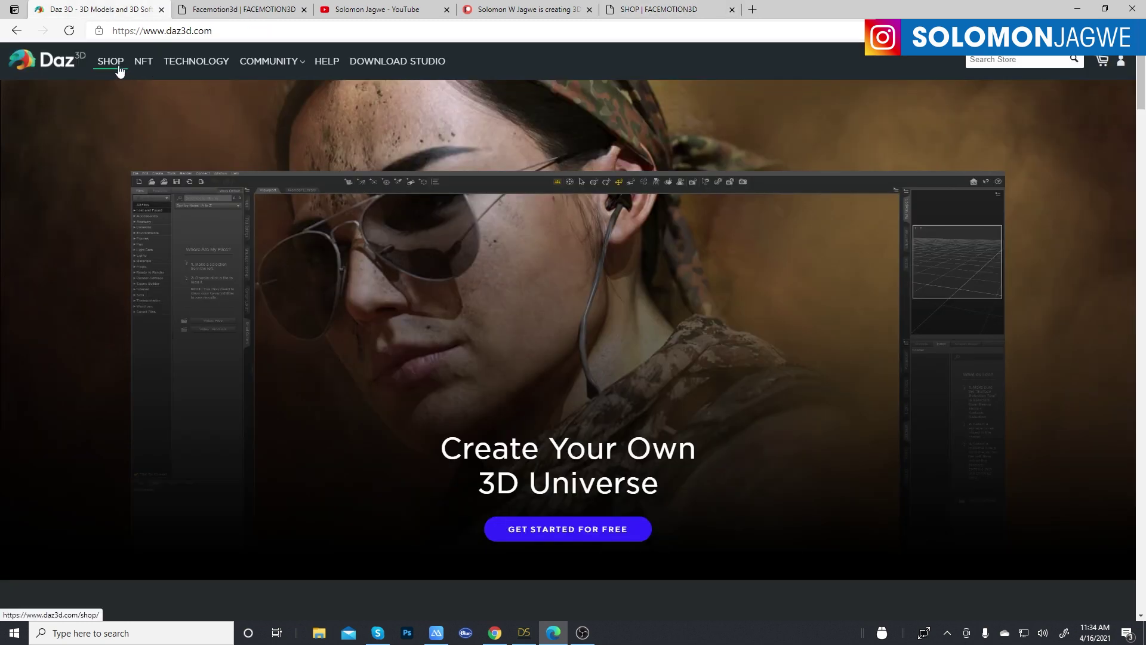
left_click(650, 10)
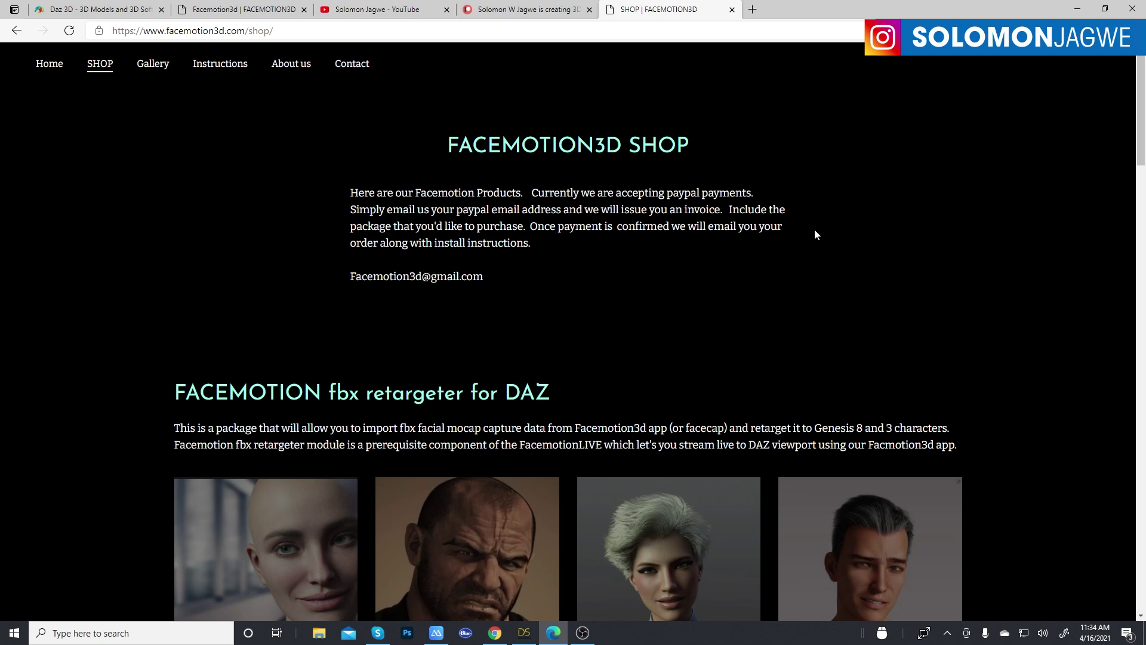
Review the $99 retargeters and the $149 and $249 bundles, then go back to Daz 3D.
scroll(779, 242, "down", 4)
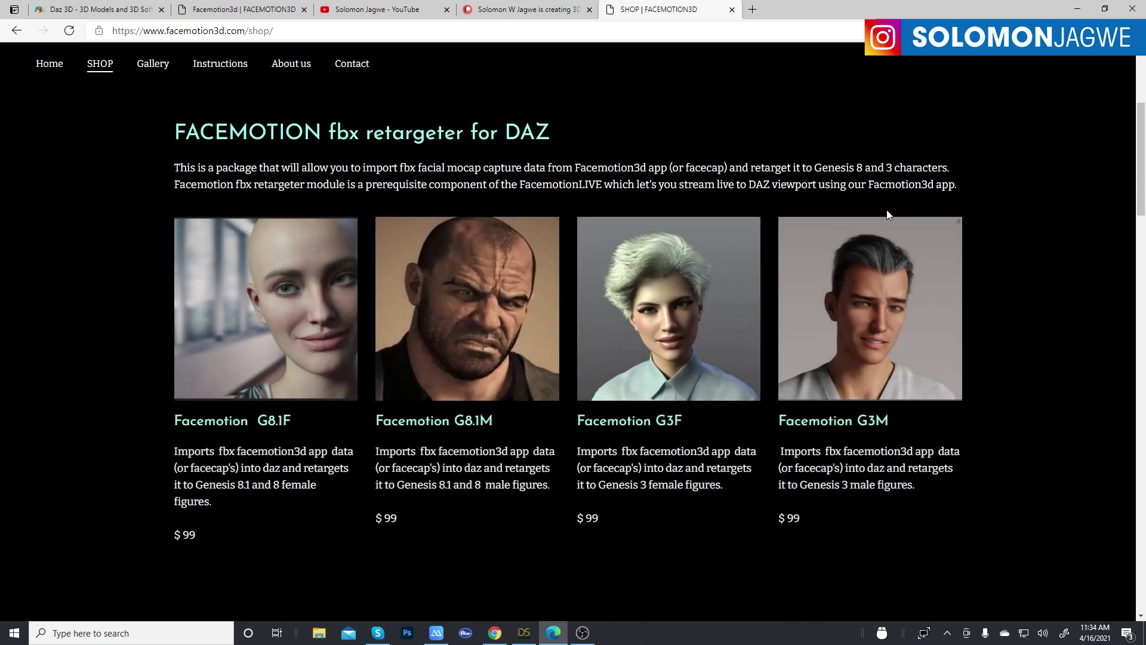
scroll(779, 250, "down", 3)
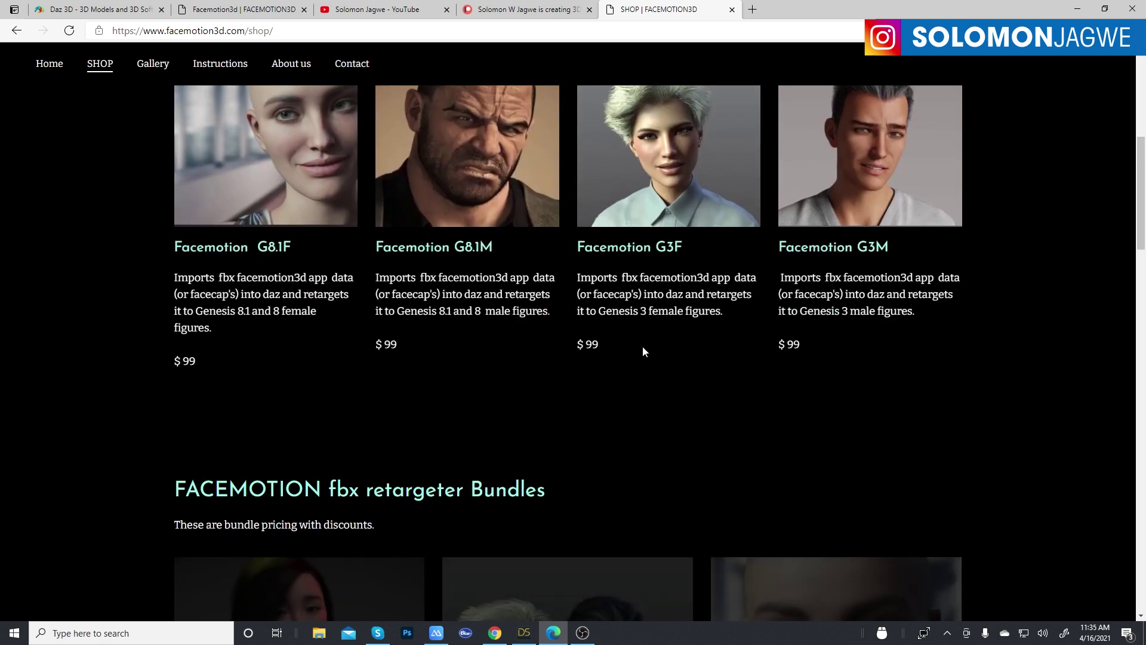
scroll(901, 348, "up", 3)
scroll(922, 347, "down", 3)
scroll(952, 348, "up", 3)
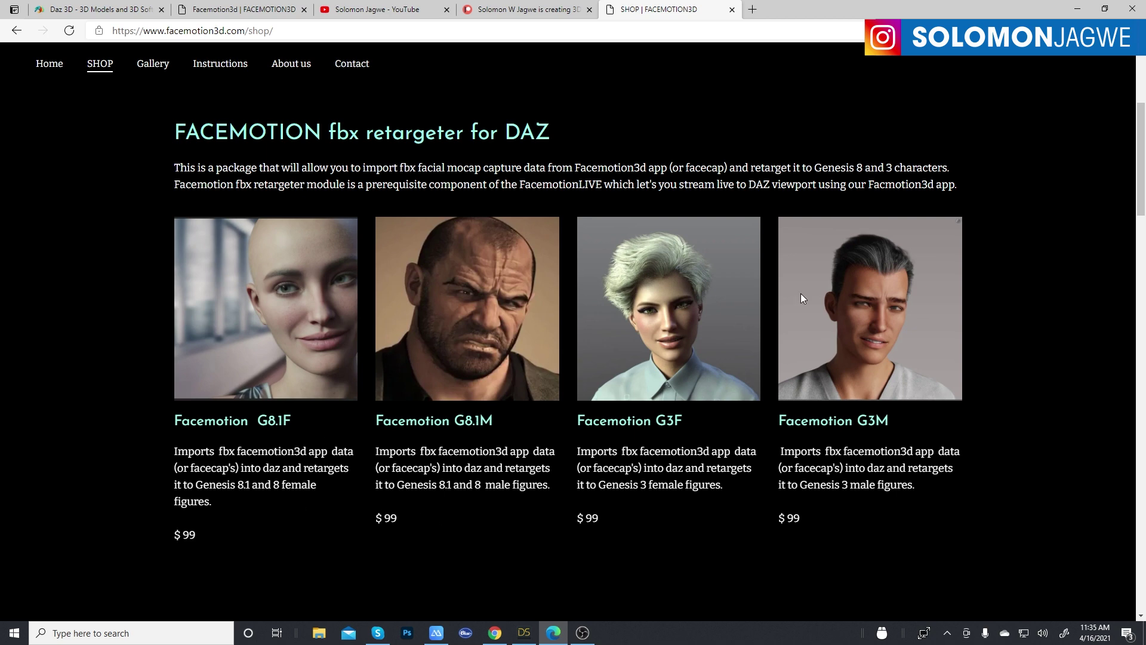
scroll(836, 262, "down", 5)
scroll(967, 232, "down", 3)
scroll(1007, 227, "down", 2)
scroll(1007, 227, "up", 1)
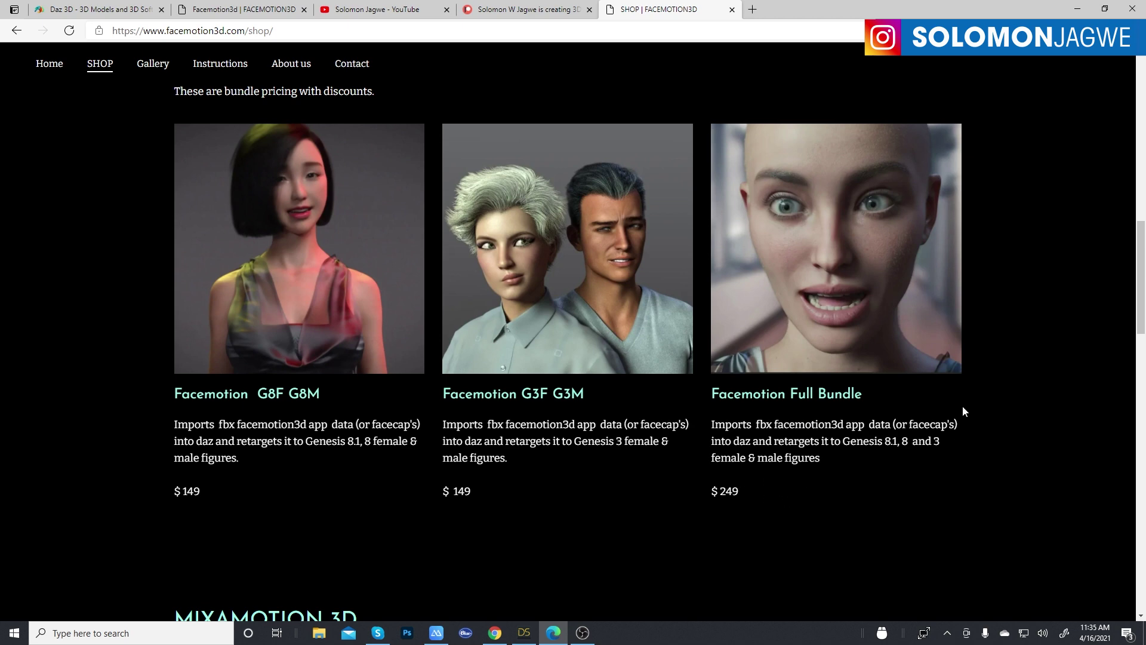
scroll(1019, 312, "down", 5)
scroll(1015, 304, "up", 5)
scroll(811, 409, "down", 3)
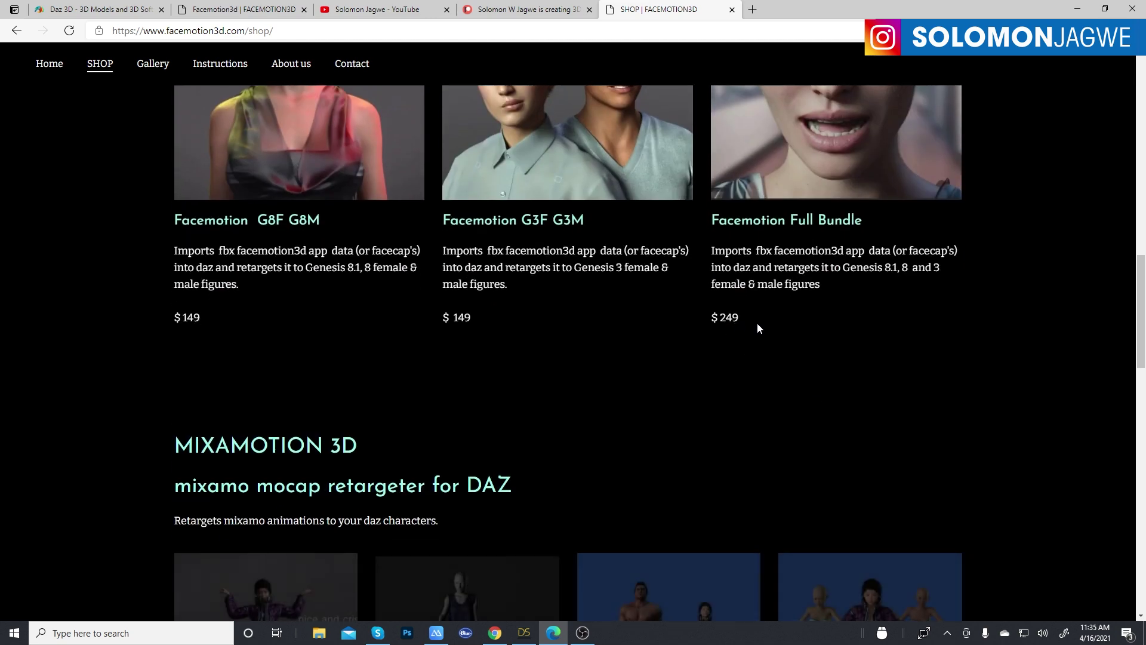
scroll(876, 293, "up", 3)
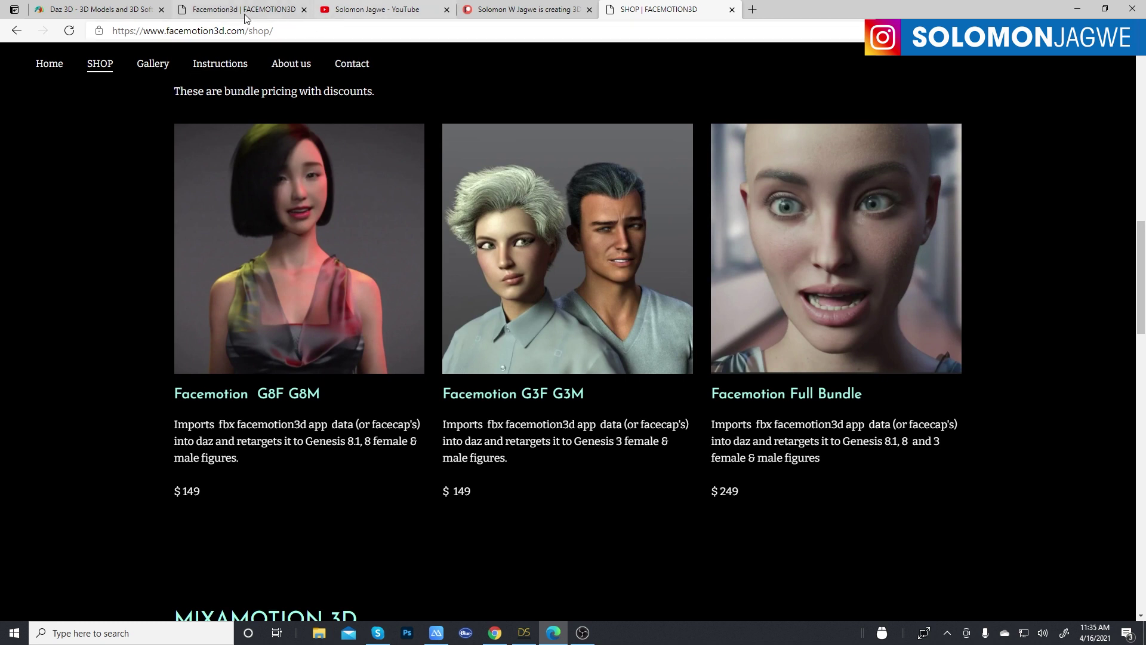
left_click(101, 13)
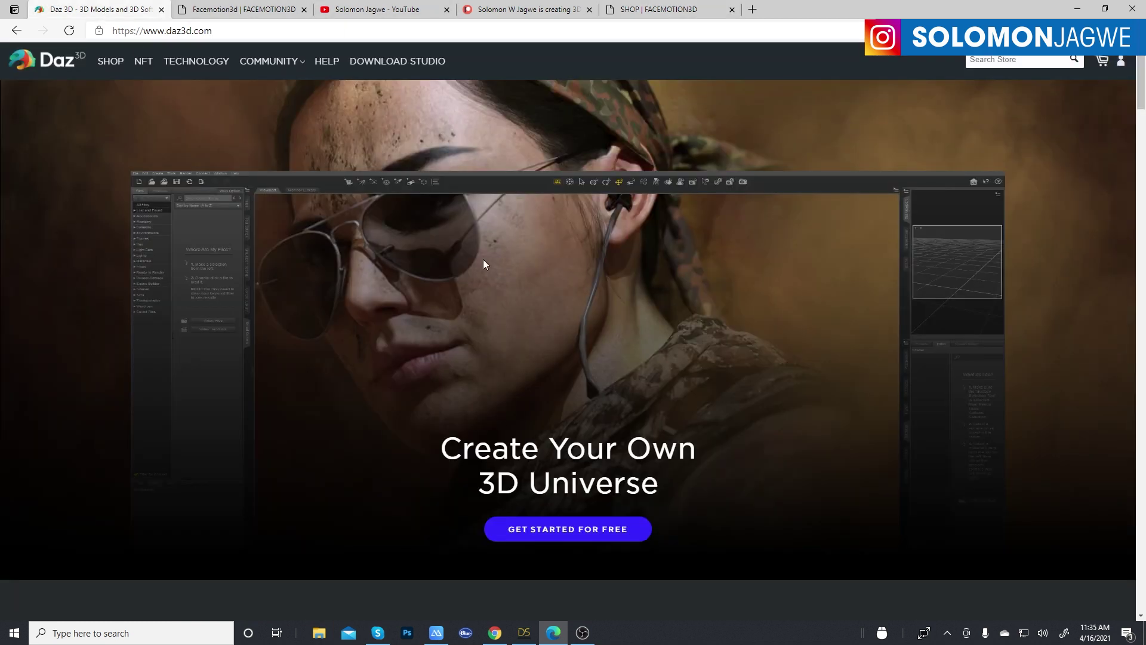
Look over Daz 3D's Discover, Create and Render features, then return to the Facemotion3d bundles.
scroll(507, 267, "down", 5)
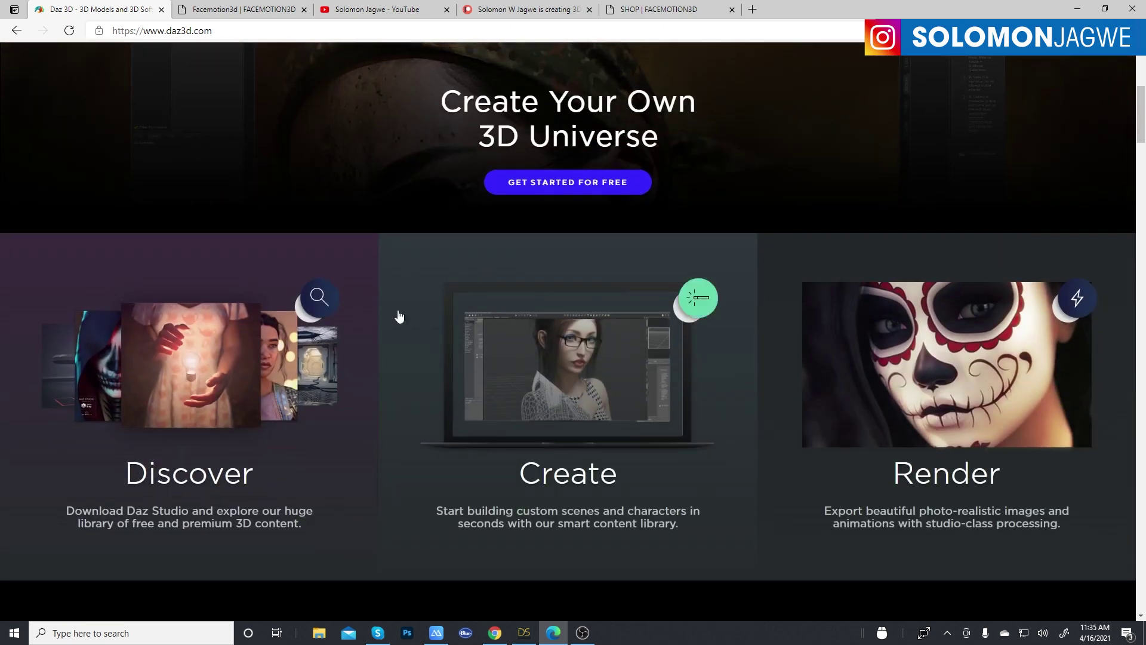
scroll(339, 235, "up", 1)
scroll(338, 233, "up", 5)
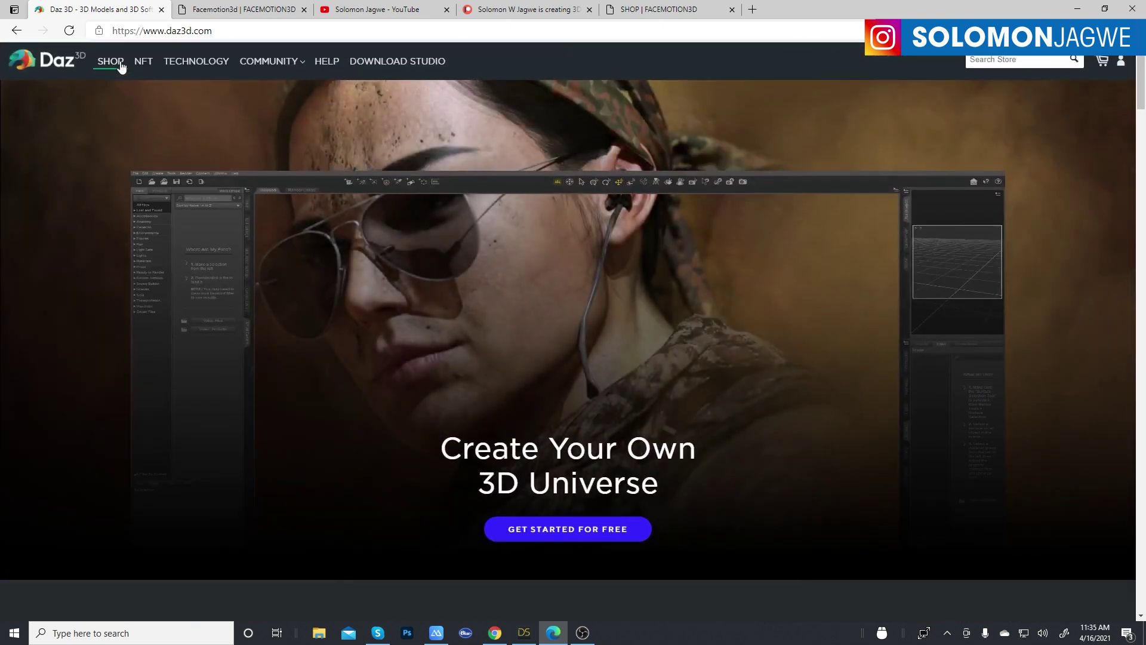
left_click(646, 12)
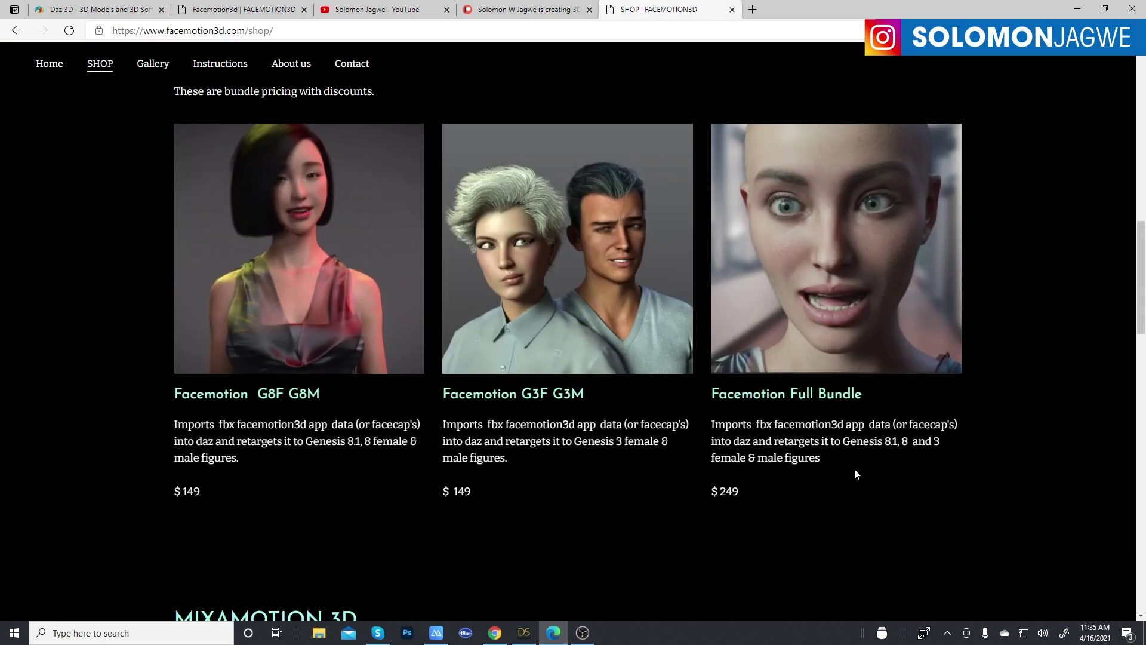
Compare the $99 single-figure retargeters with the bundles, then reach the Mixamotion 3D section.
scroll(869, 466, "up", 1)
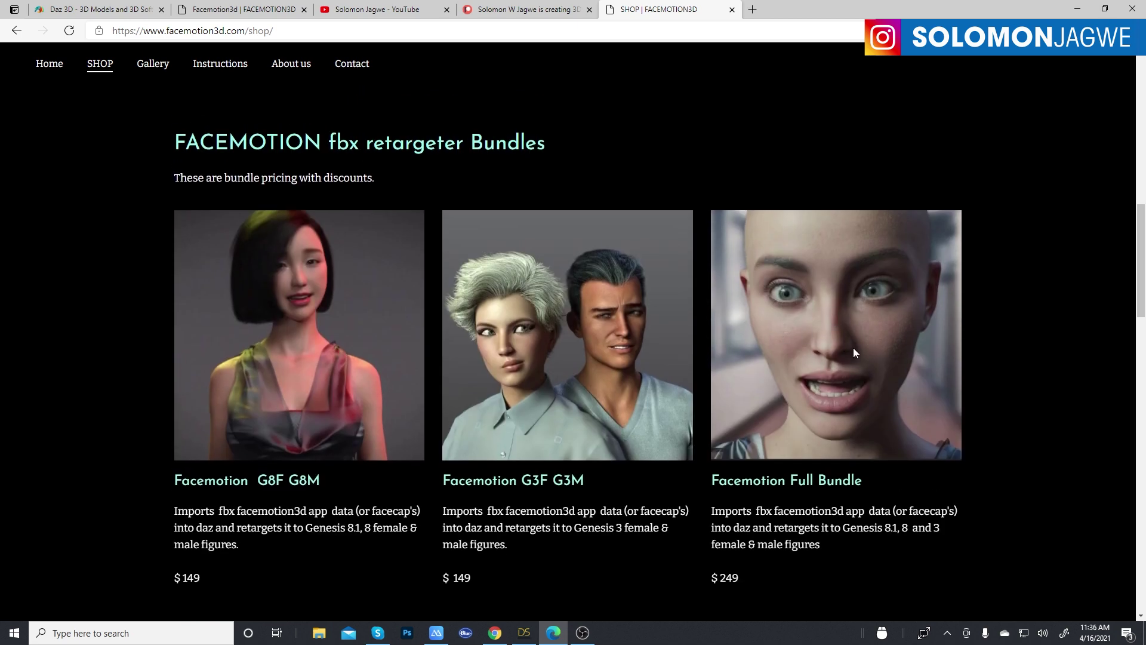
scroll(903, 346, "up", 2)
scroll(904, 346, "down", 2)
scroll(776, 356, "up", 2)
scroll(871, 381, "down", 3)
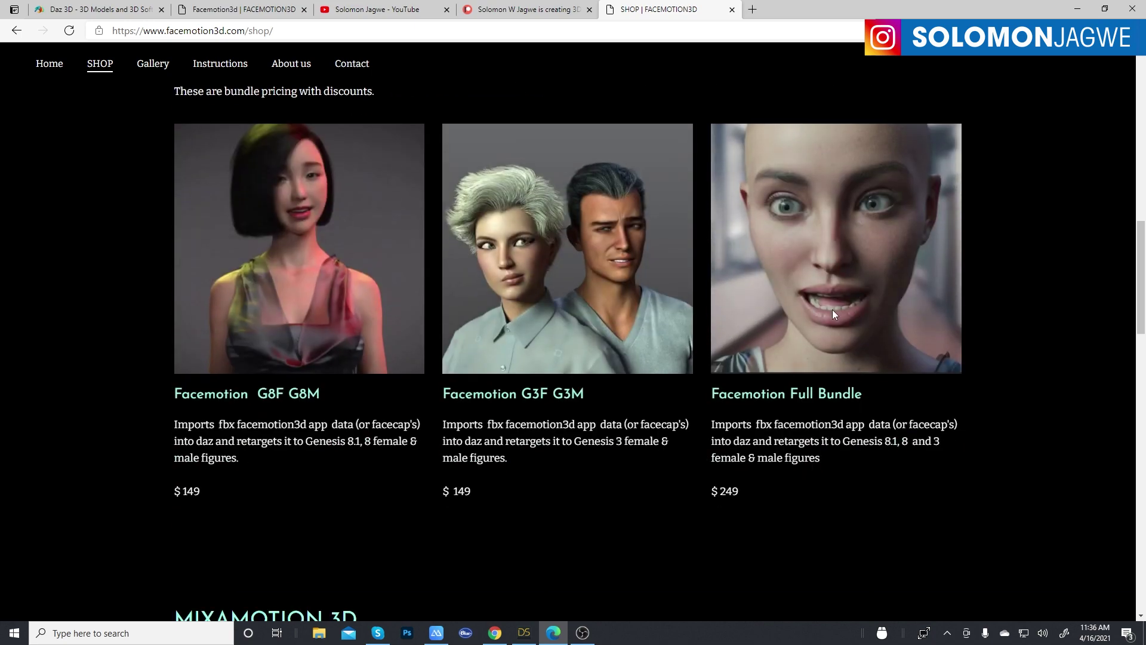
scroll(912, 310, "up", 7)
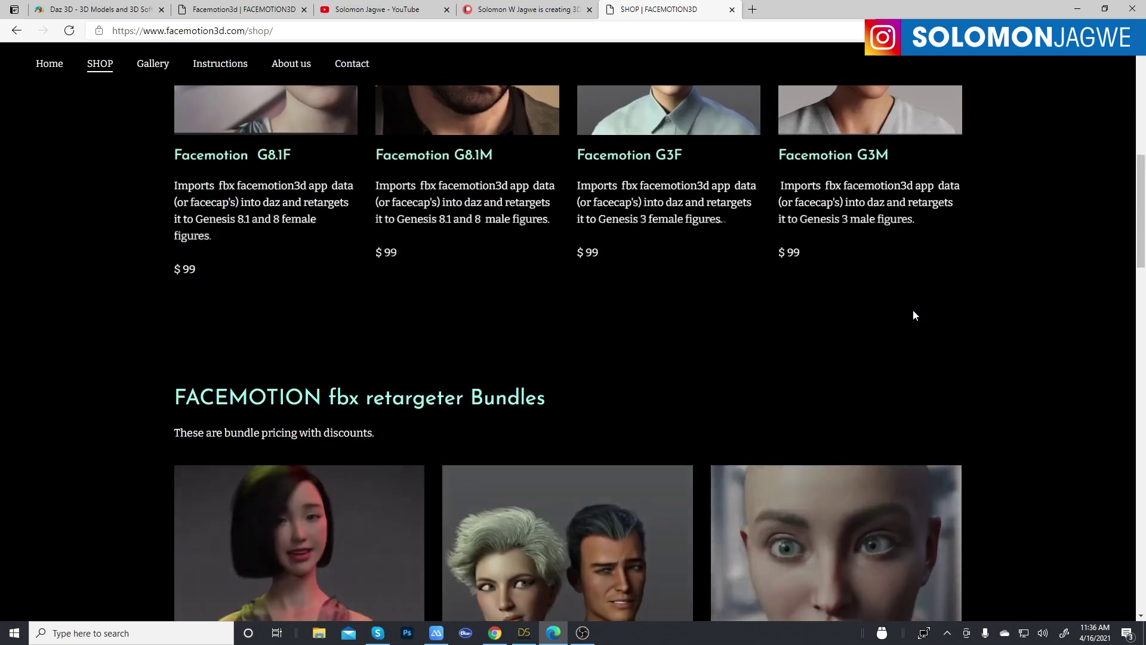
scroll(934, 303, "down", 8)
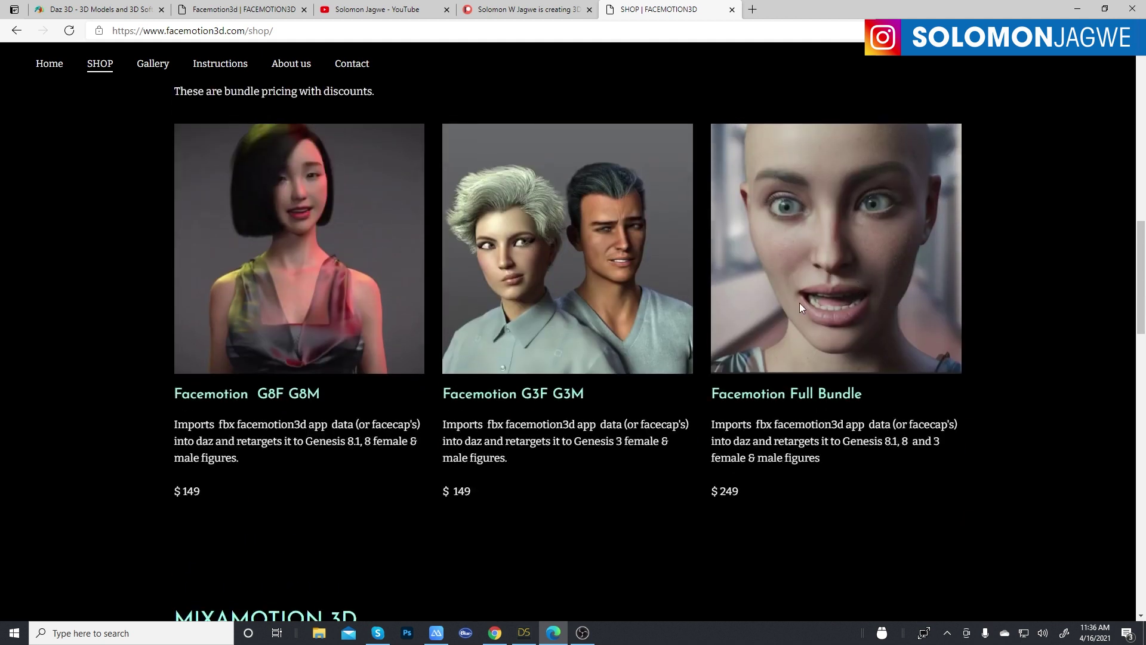
scroll(799, 302, "up", 2)
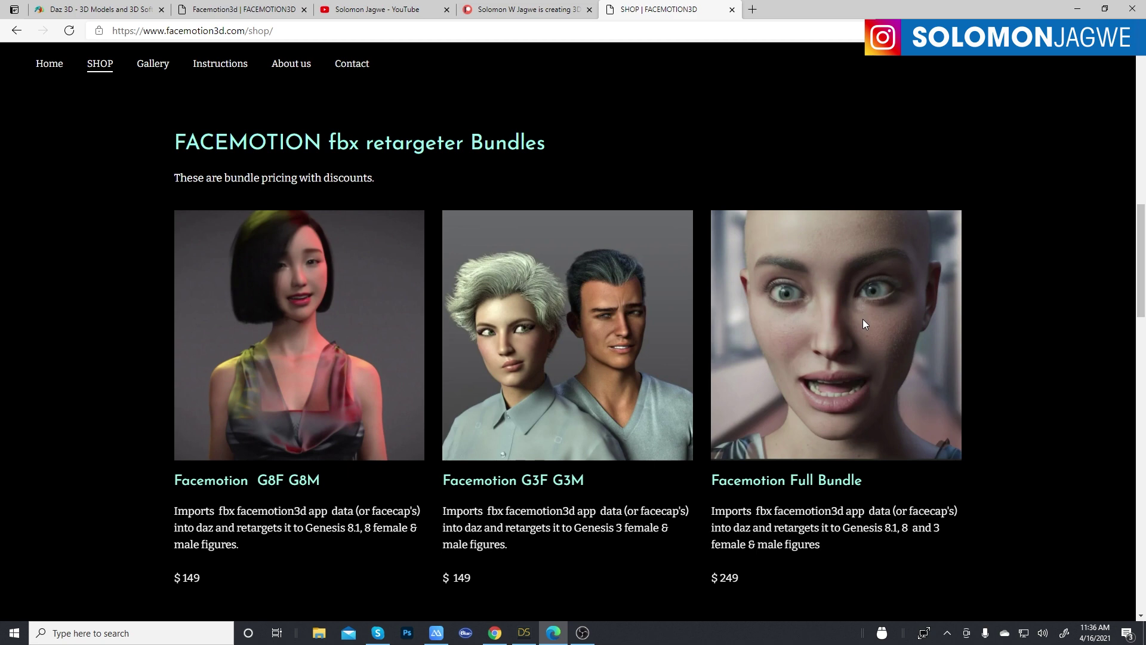
scroll(930, 295, "down", 10)
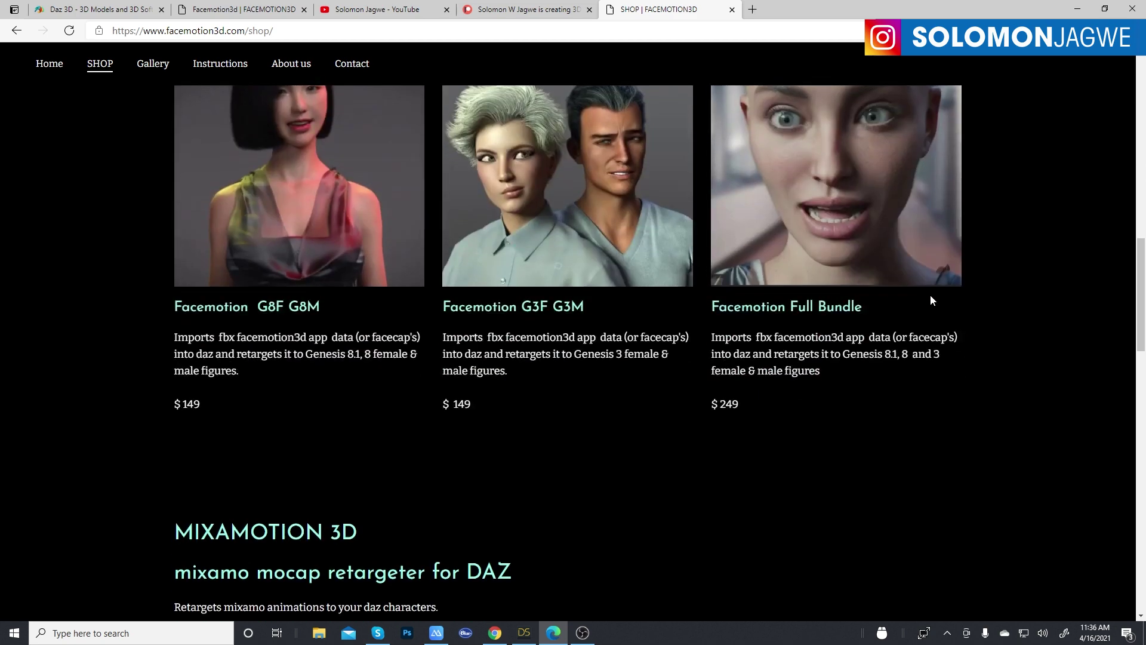
scroll(945, 293, "down", 2)
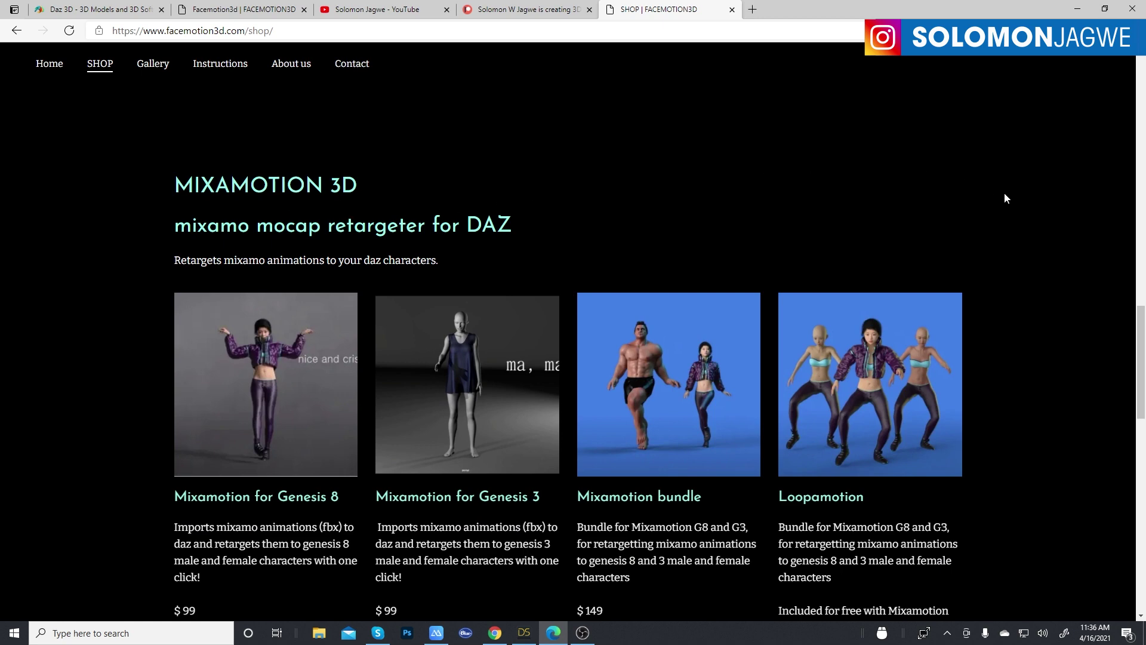
scroll(1000, 197, "up", 10)
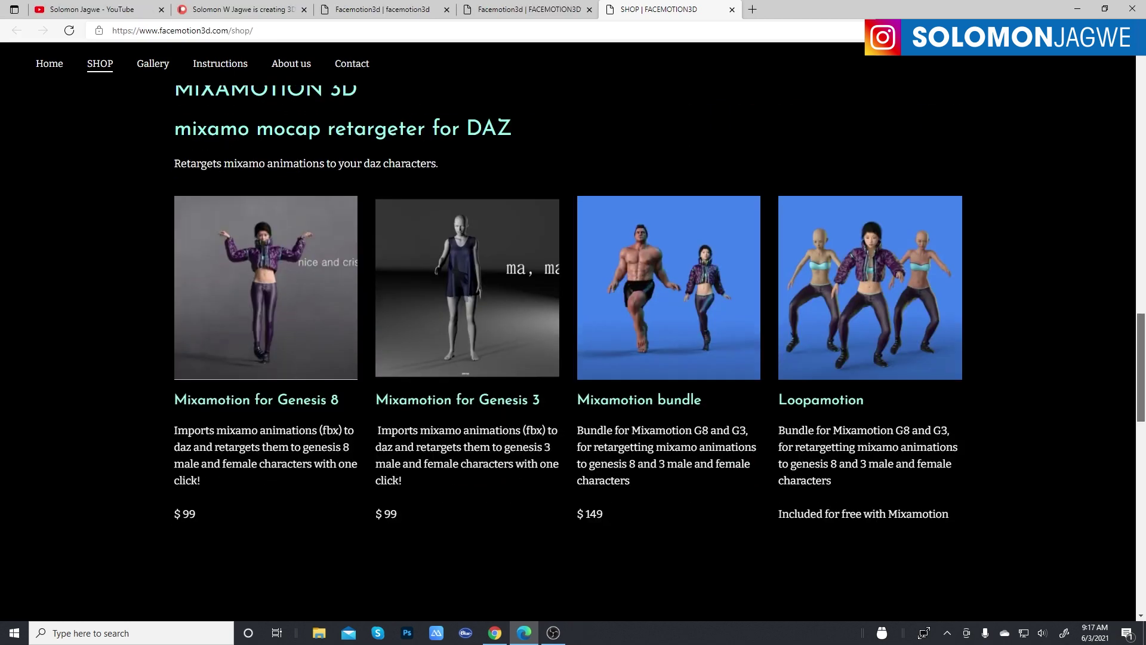
scroll(573, 352, "down", 9)
scroll(573, 353, "down", 3)
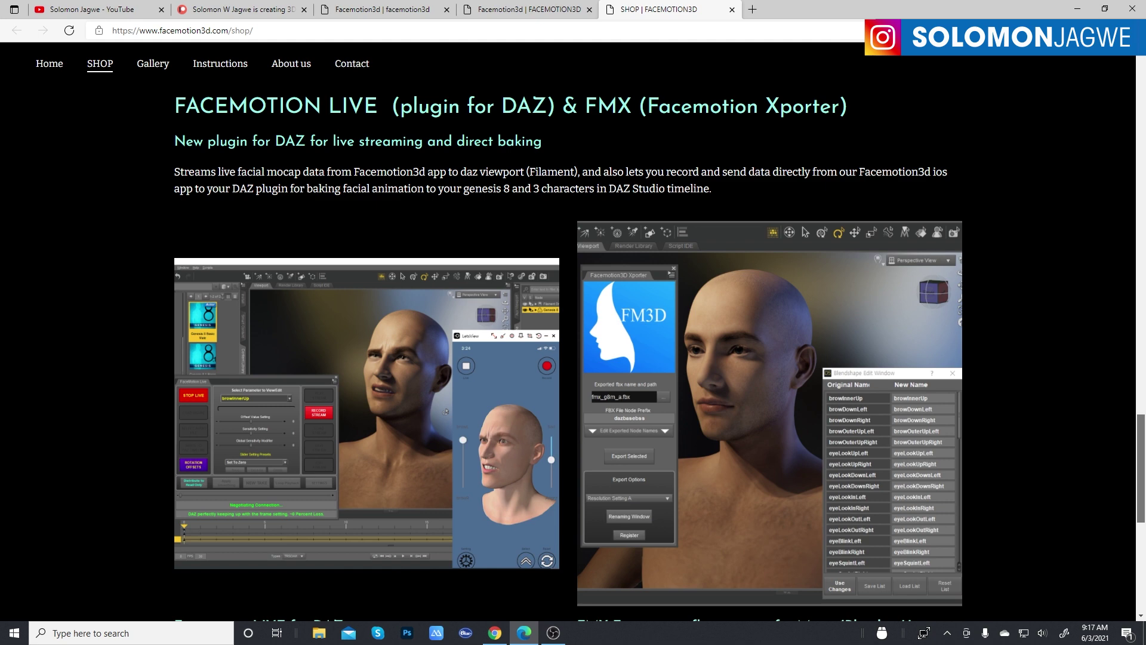
scroll(573, 352, "down", 1)
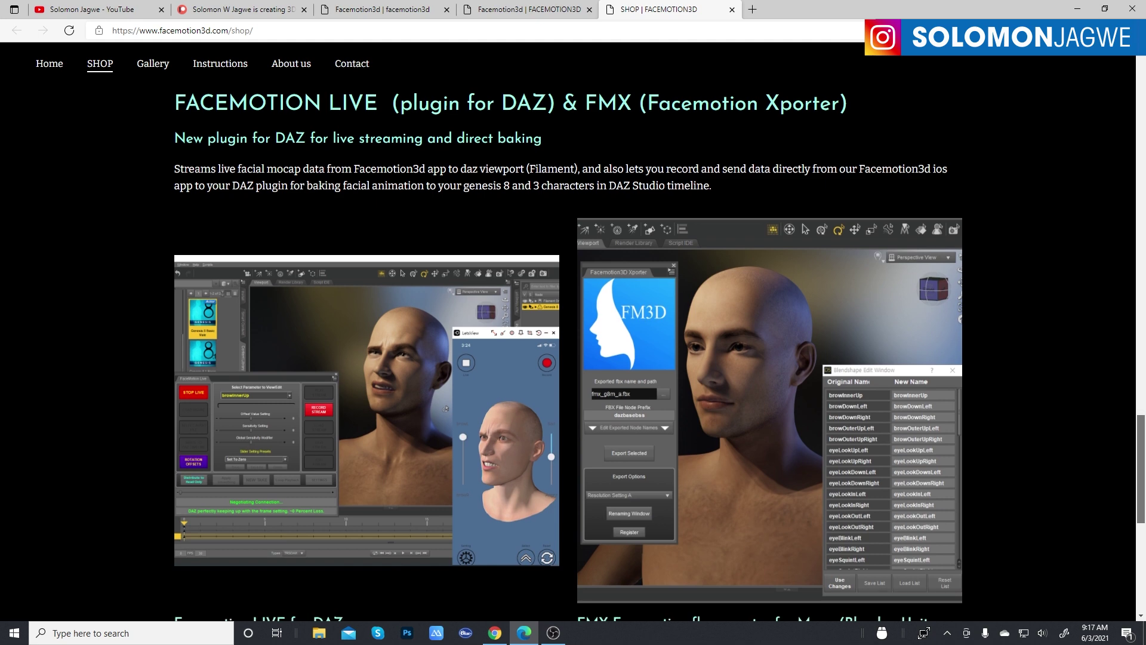
scroll(573, 352, "down", 1)
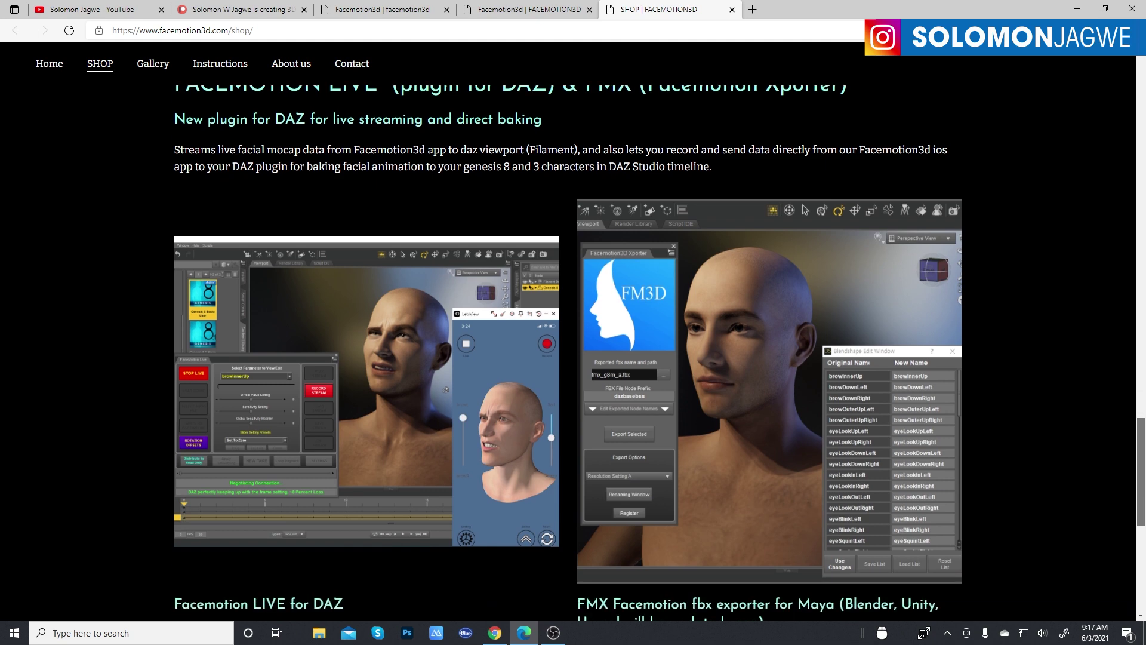
scroll(574, 352, "down", 6)
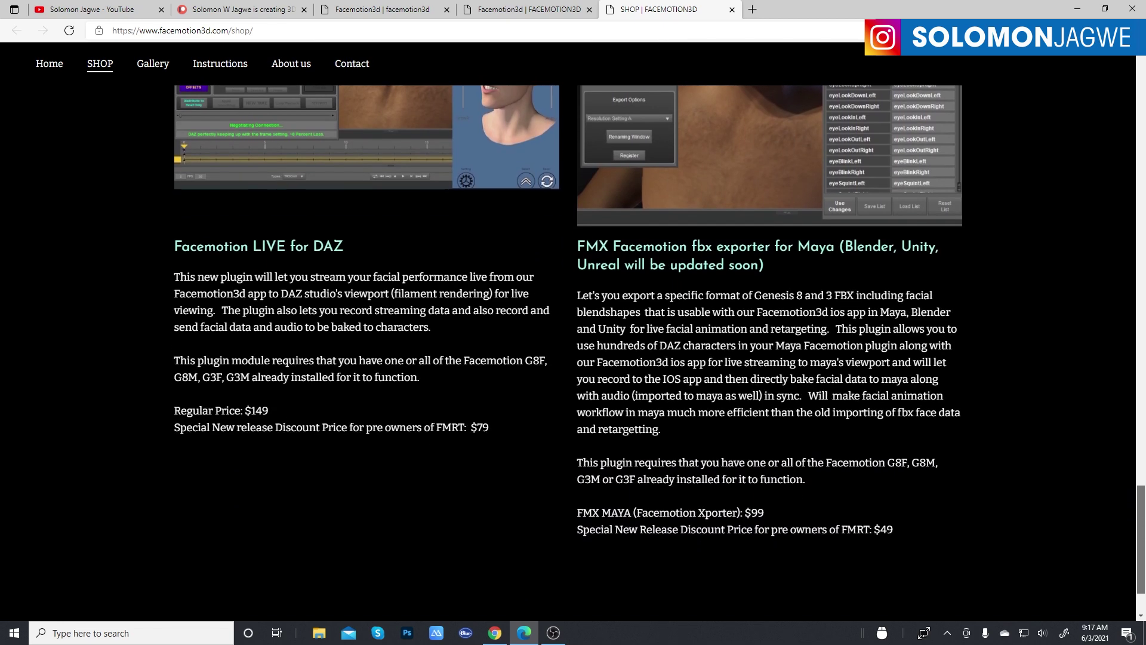
scroll(573, 353, "down", 1)
scroll(568, 303, "down", 1)
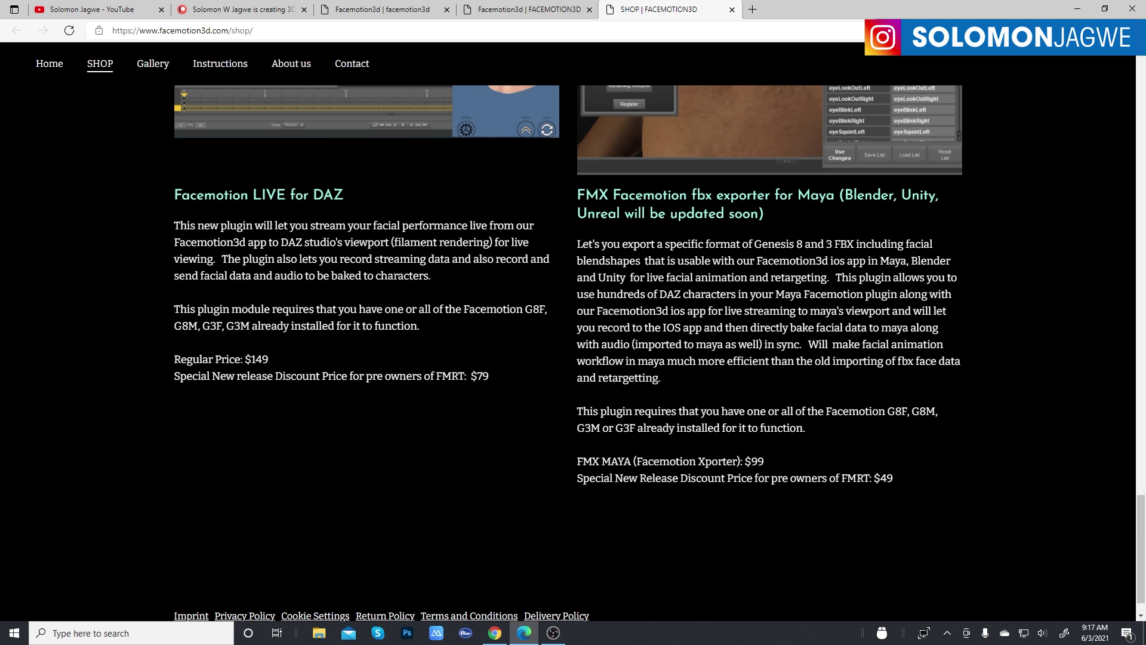
left_click_drag(1132, 566, 1141, 489)
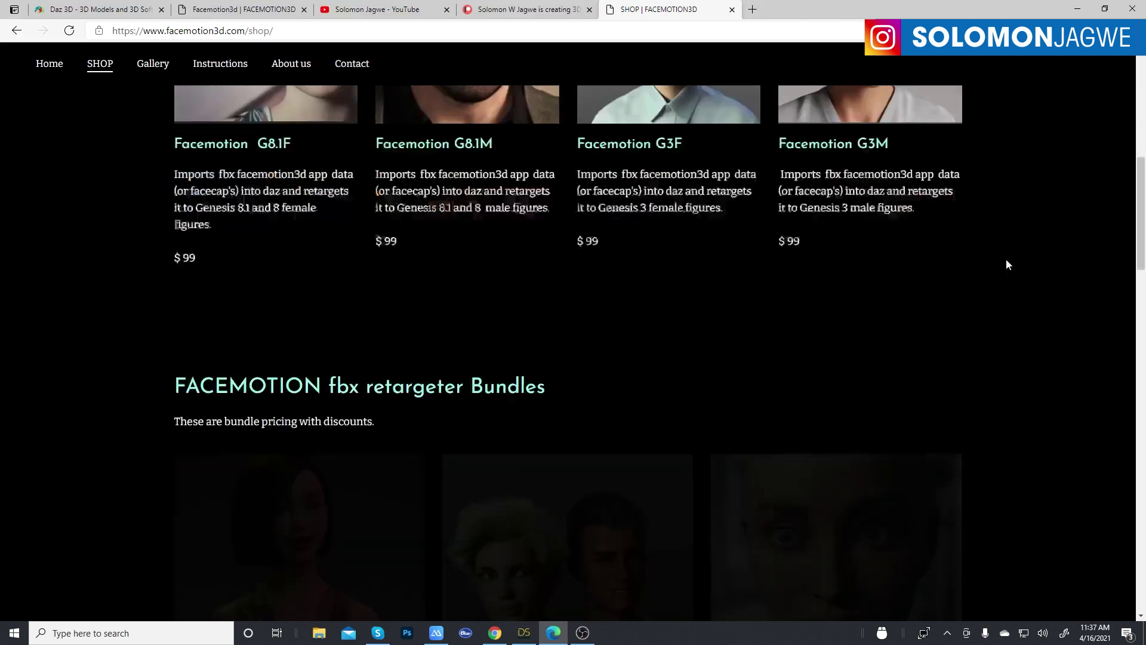
scroll(1006, 264, "down", 1)
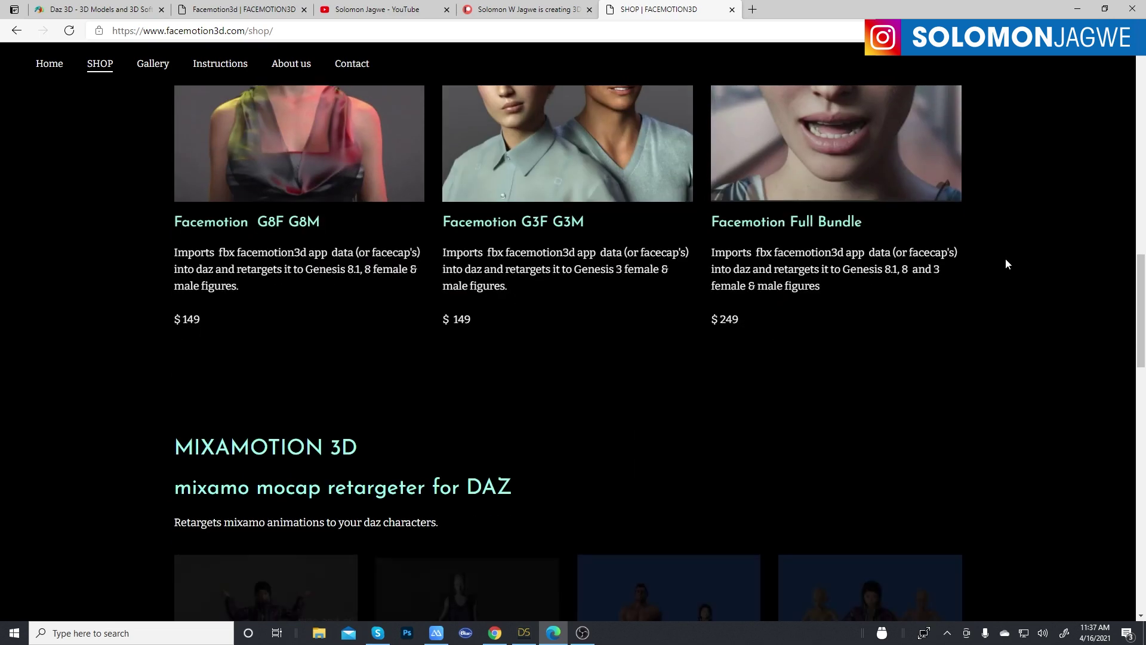
scroll(1005, 263, "up", 10)
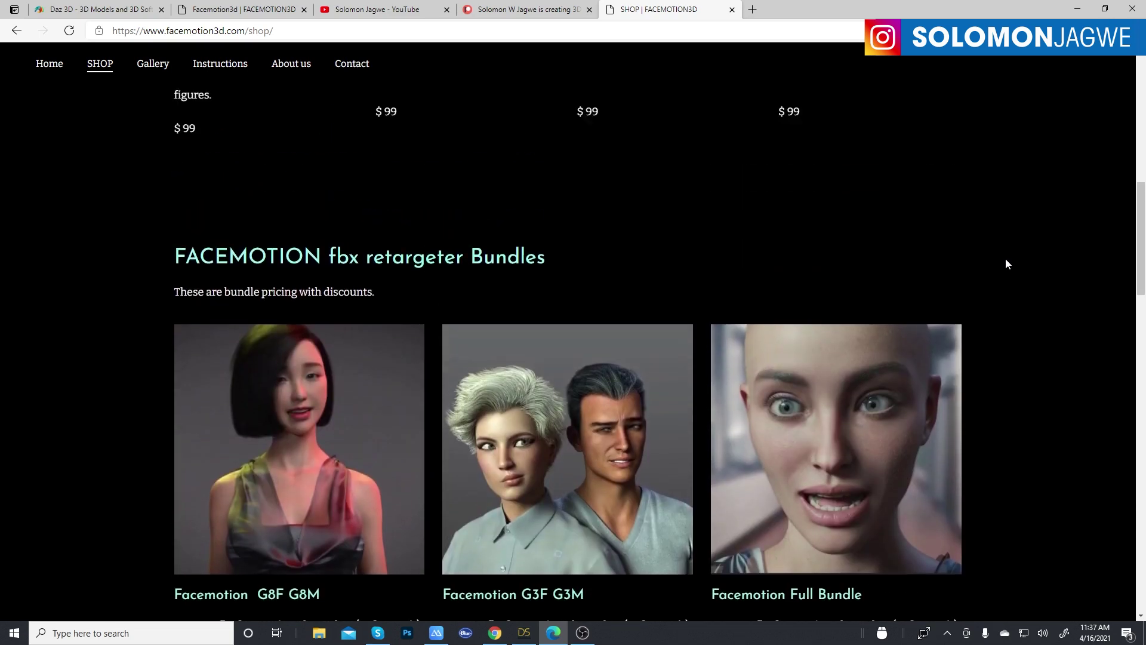
scroll(283, 349, "up", 1)
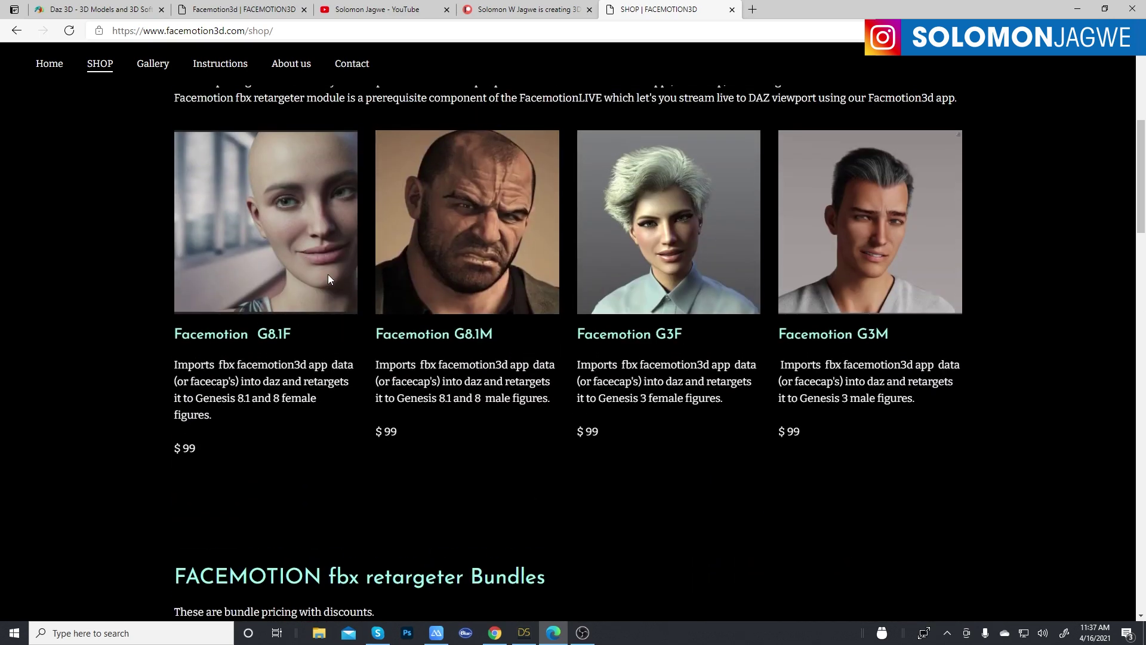
scroll(315, 284, "down", 2)
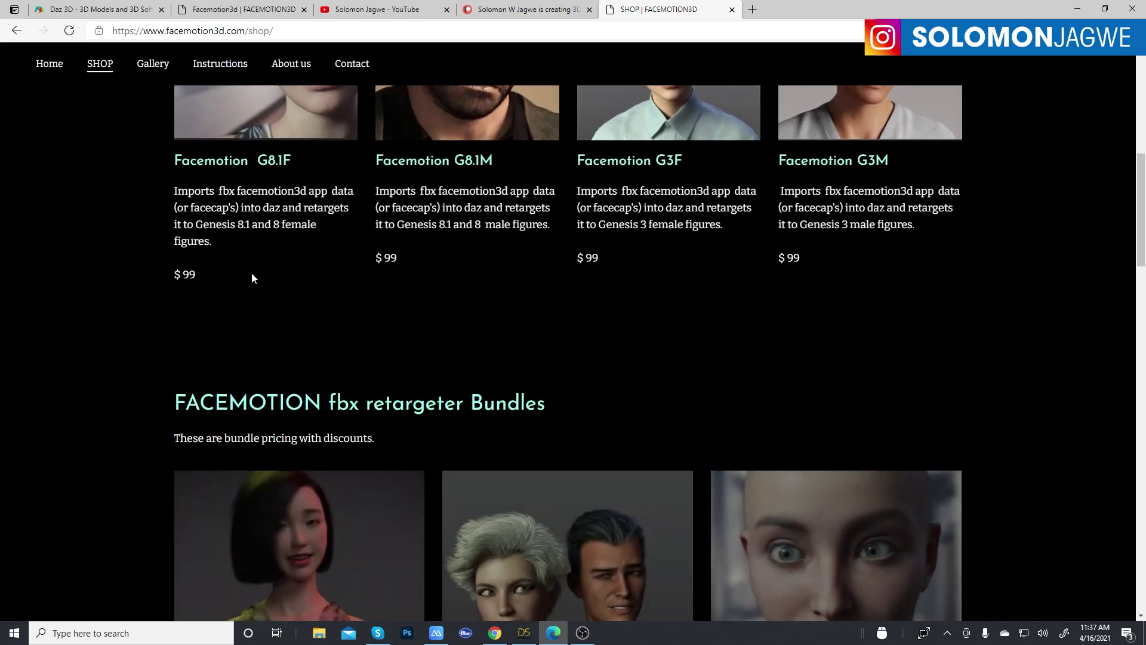
scroll(262, 263, "up", 2)
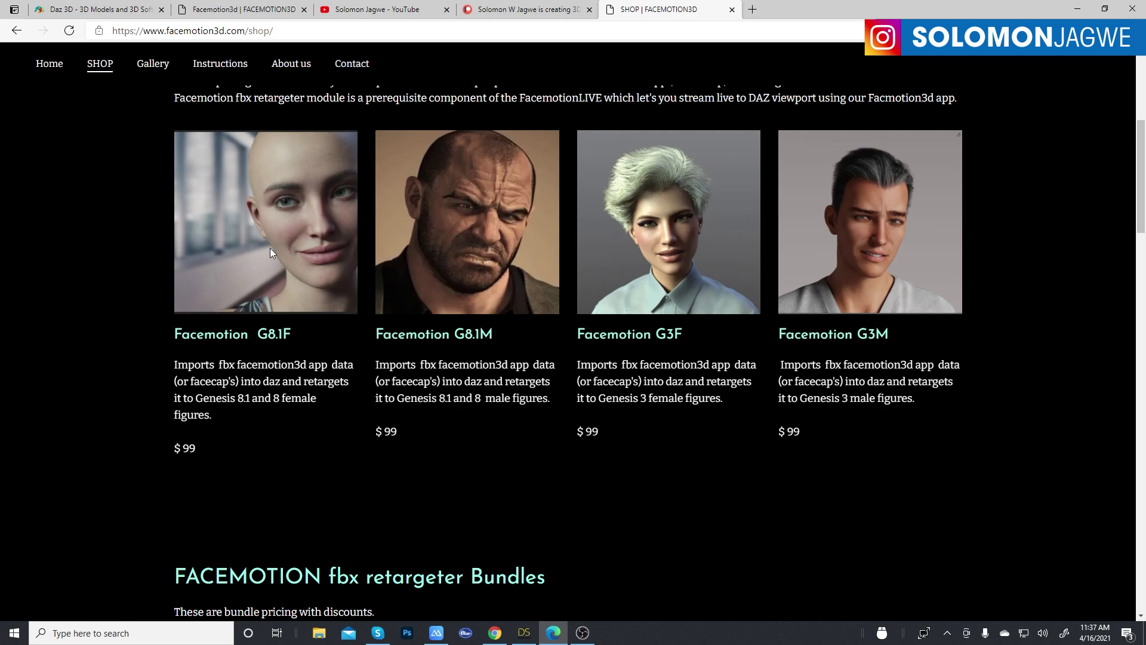
scroll(284, 319, "down", 1)
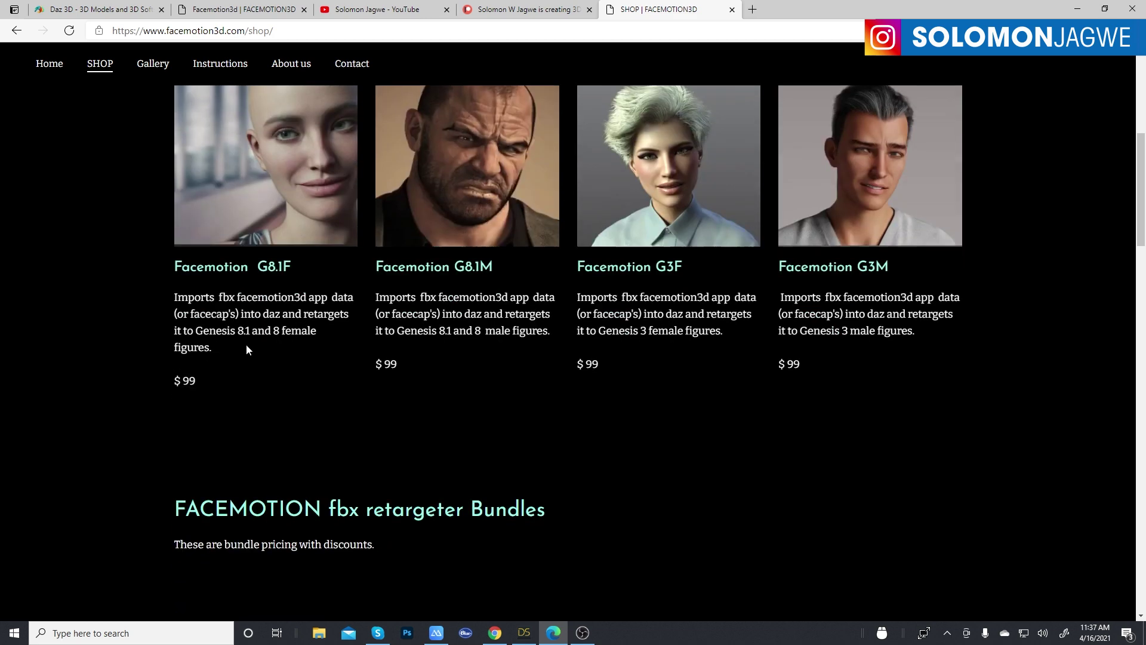
scroll(274, 220, "up", 1)
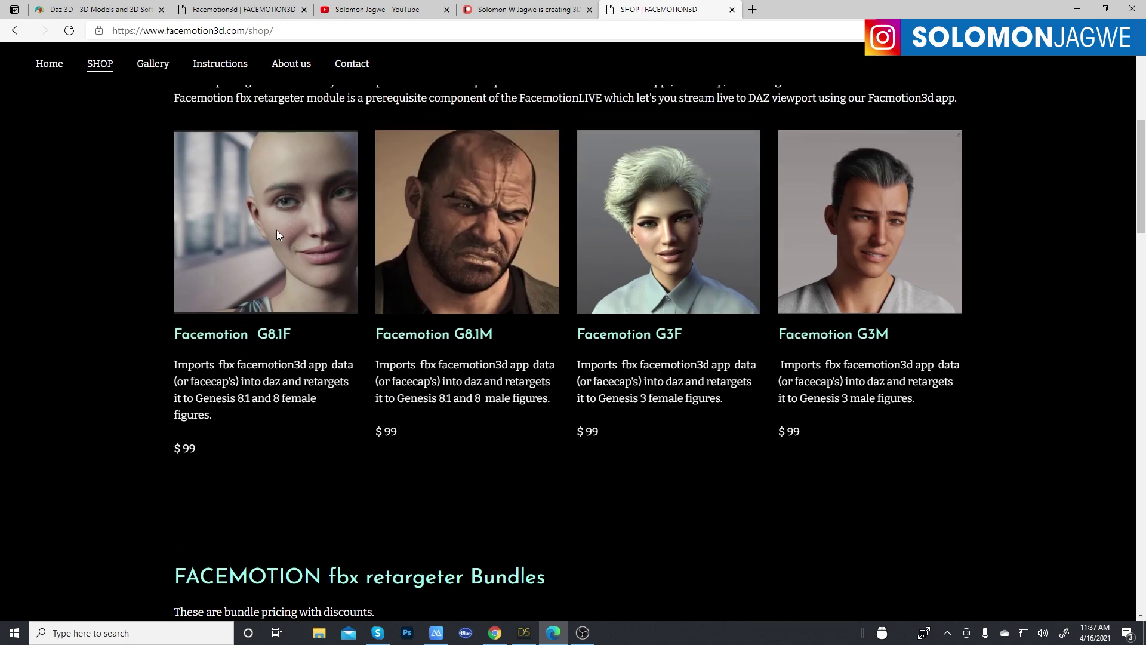
scroll(859, 272, "down", 5)
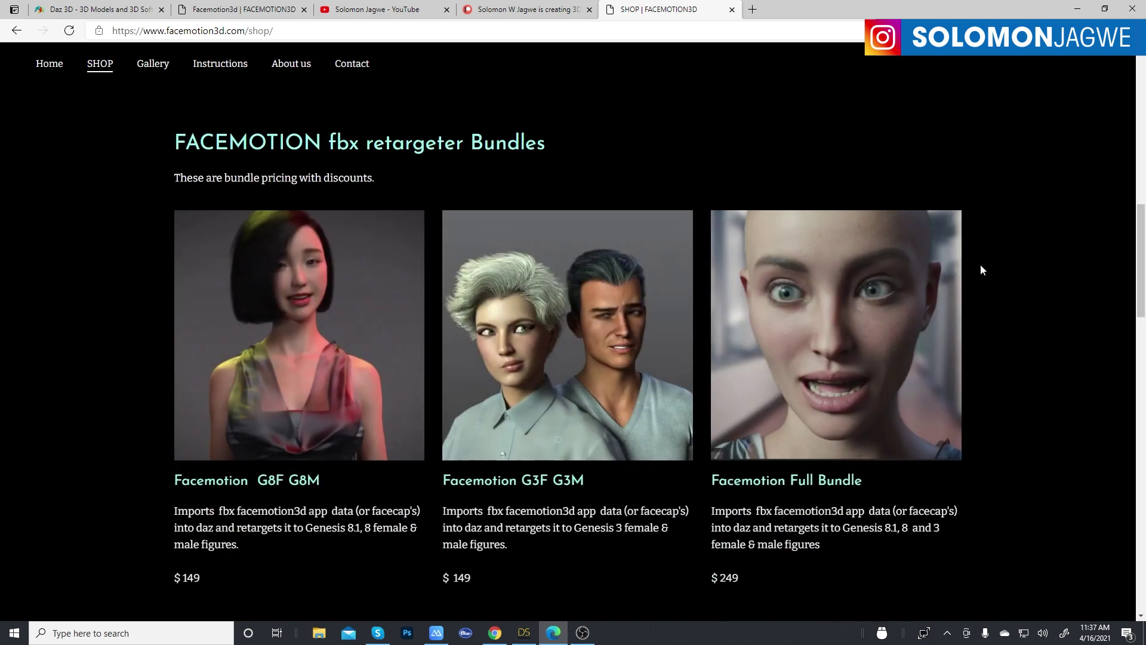
scroll(801, 356, "down", 2)
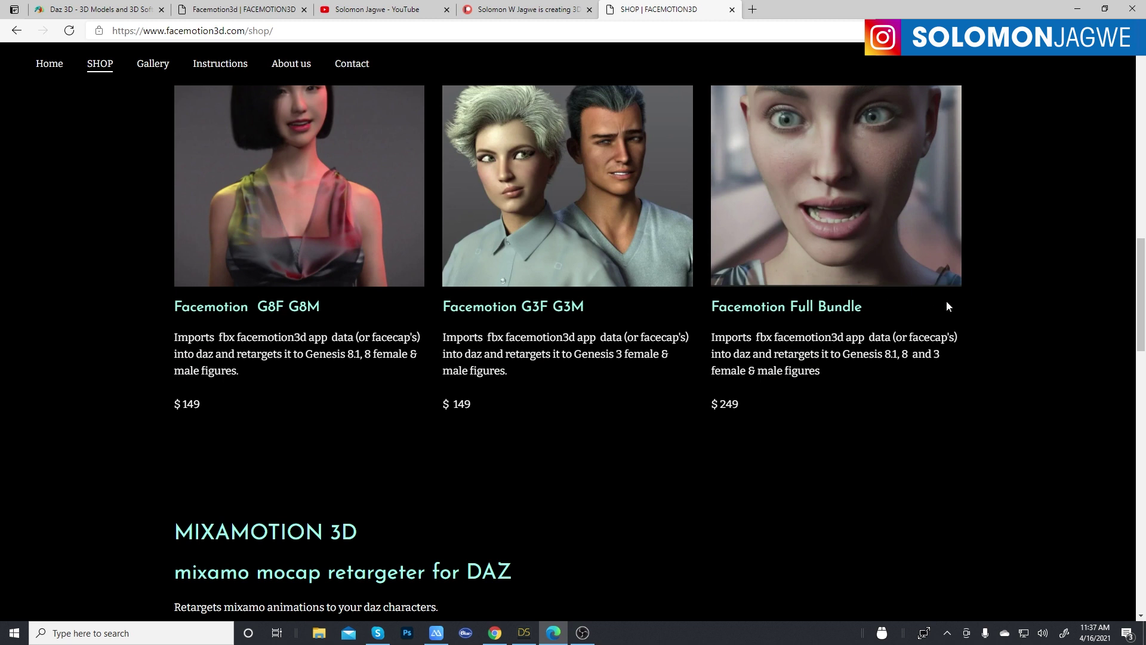
scroll(894, 376, "up", 1)
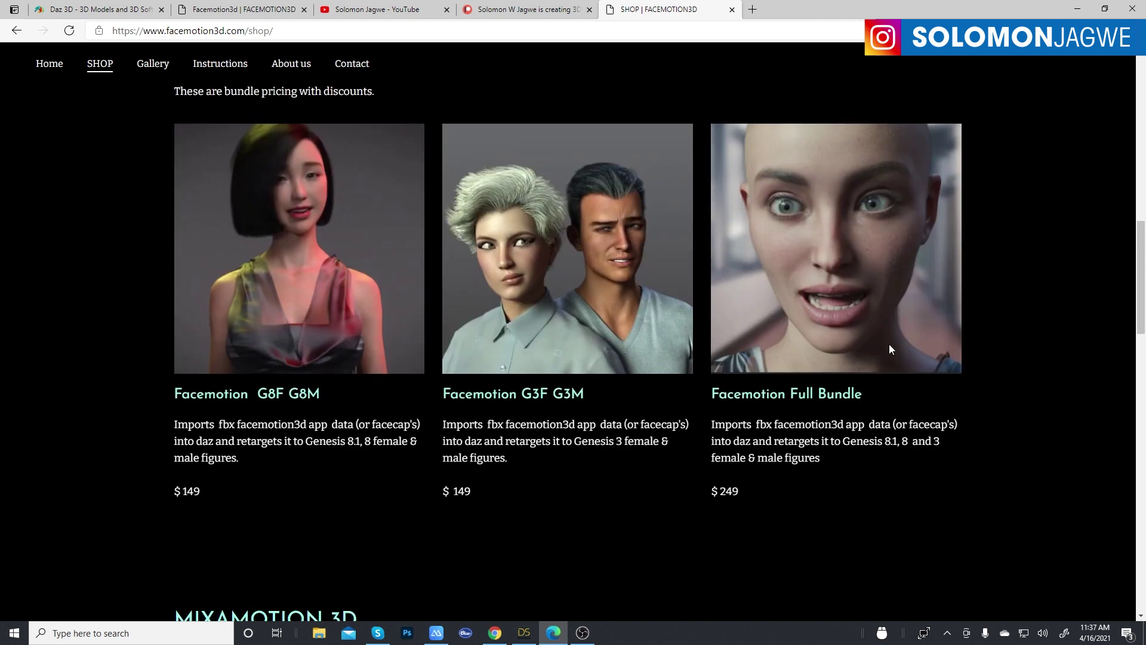
scroll(922, 382, "up", 3)
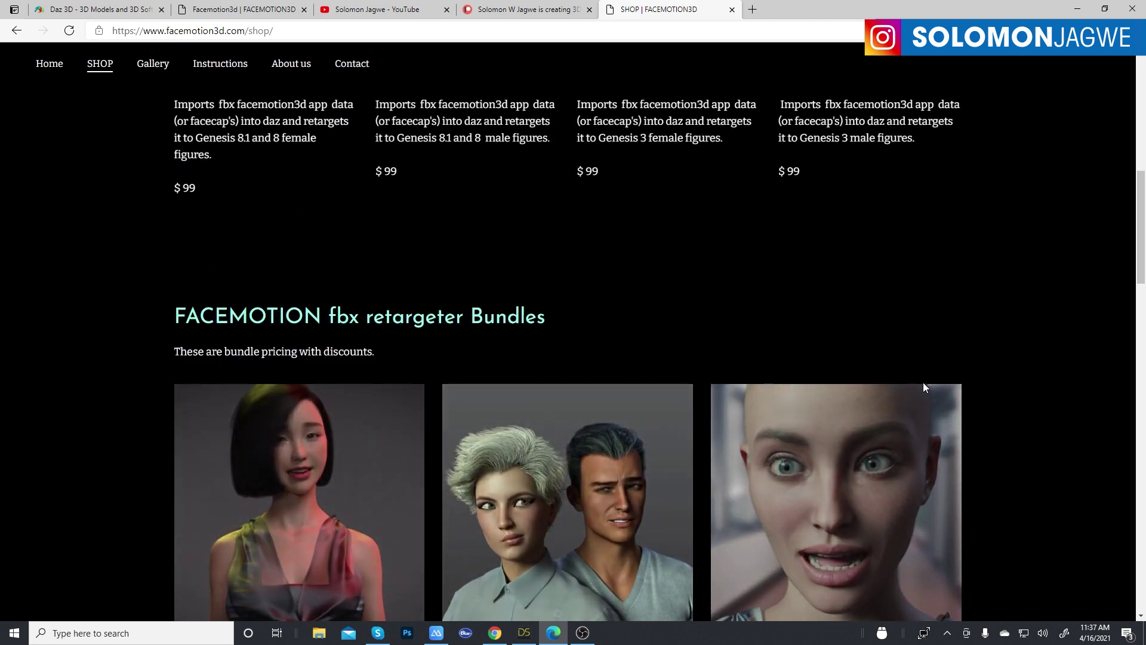
scroll(923, 382, "up", 6)
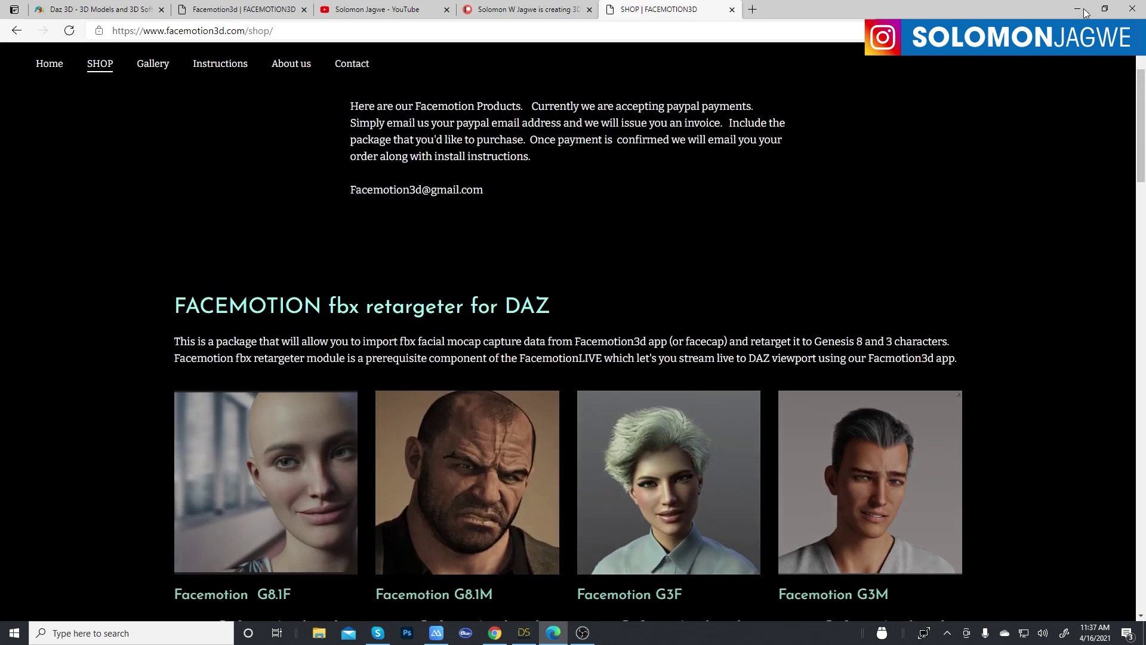
left_click(524, 636)
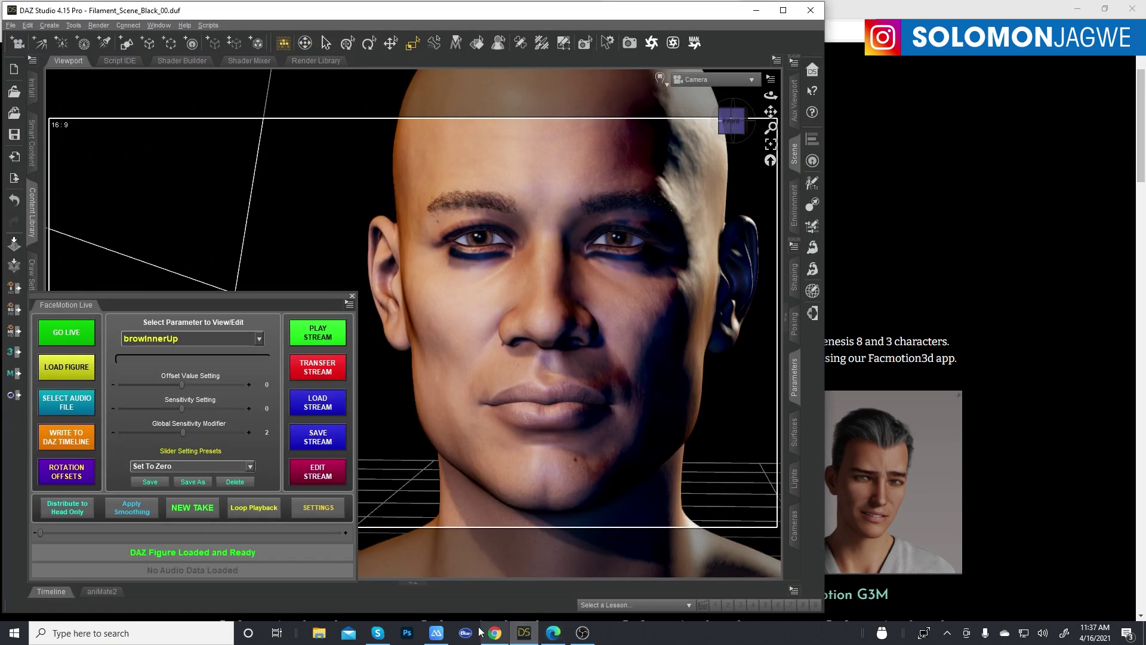
Bring the mirrored phone window with the Facemotion3d app up beside Daz Studio.
left_click(436, 634)
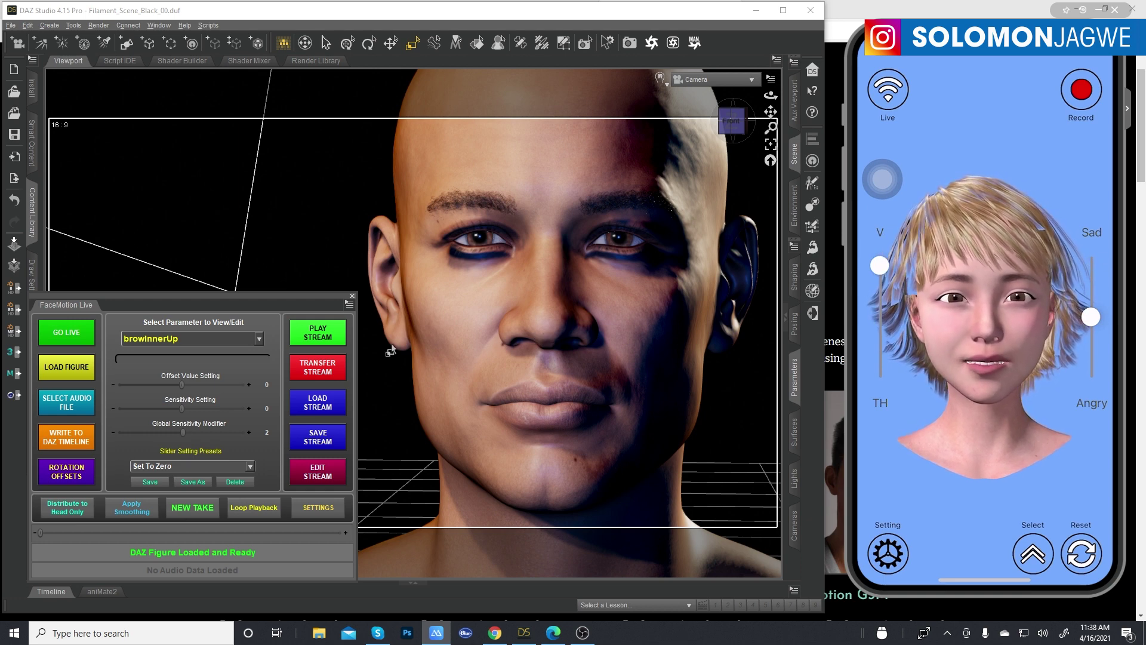
left_click(786, 322)
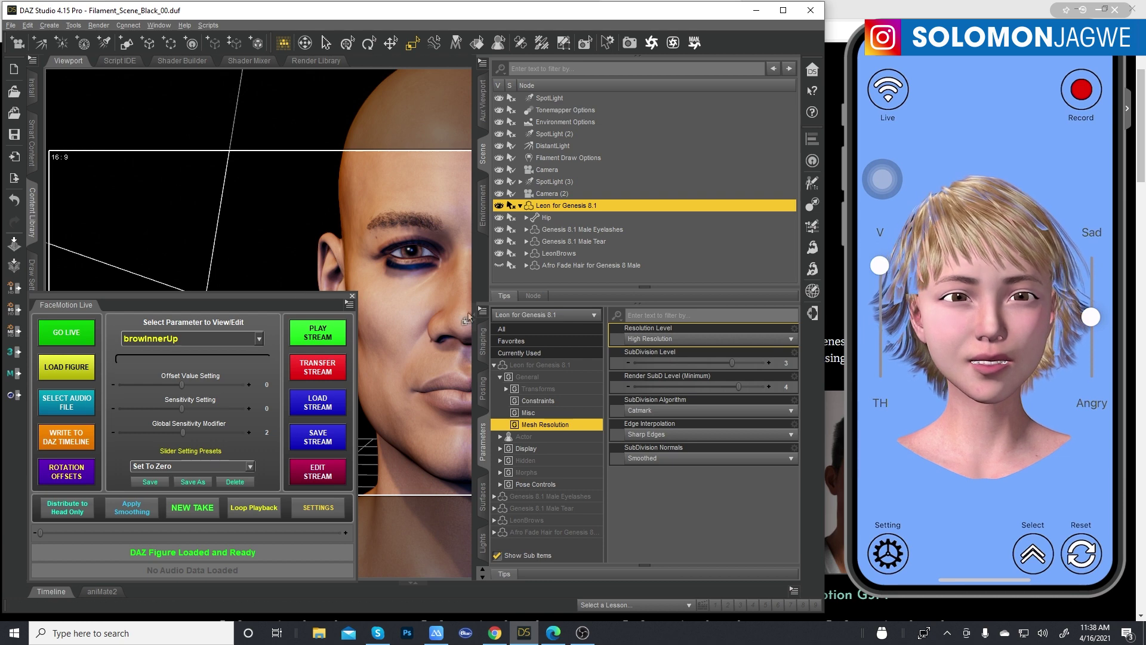
left_click(483, 322)
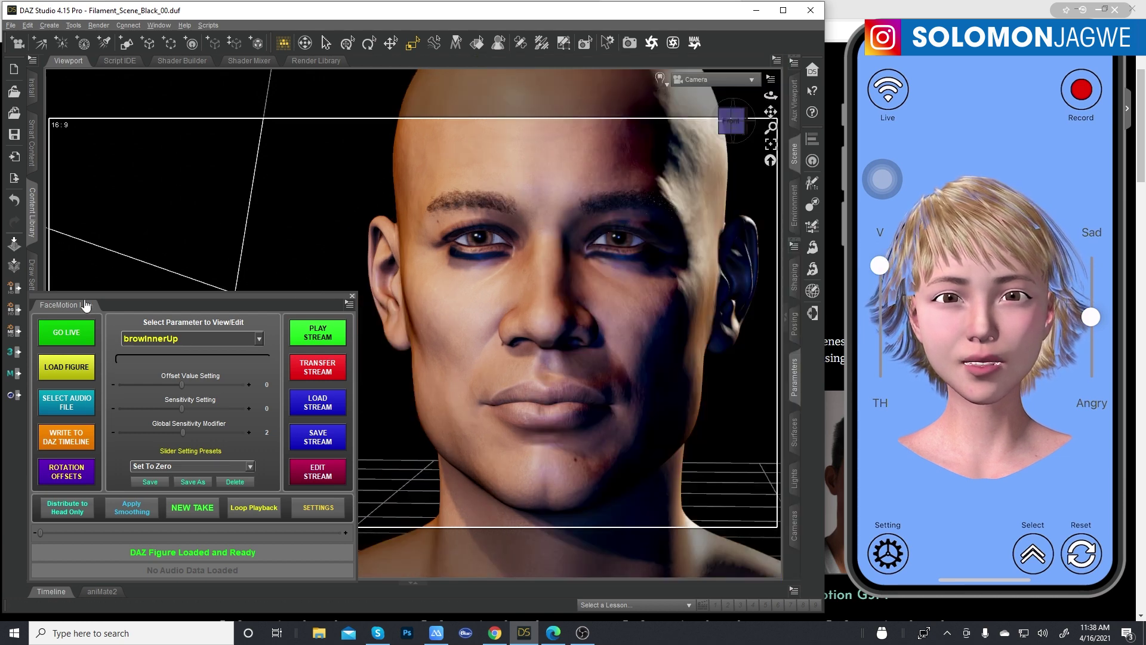
left_click_drag(96, 295, 157, 309)
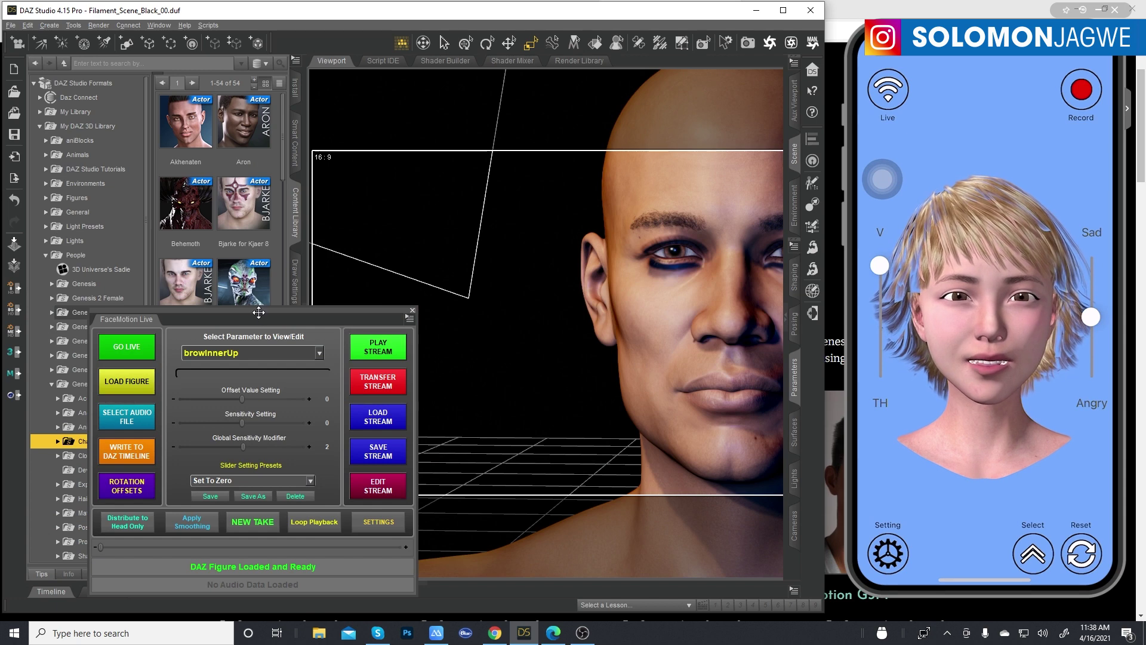
left_click_drag(258, 312, 542, 273)
scroll(250, 222, "down", 15)
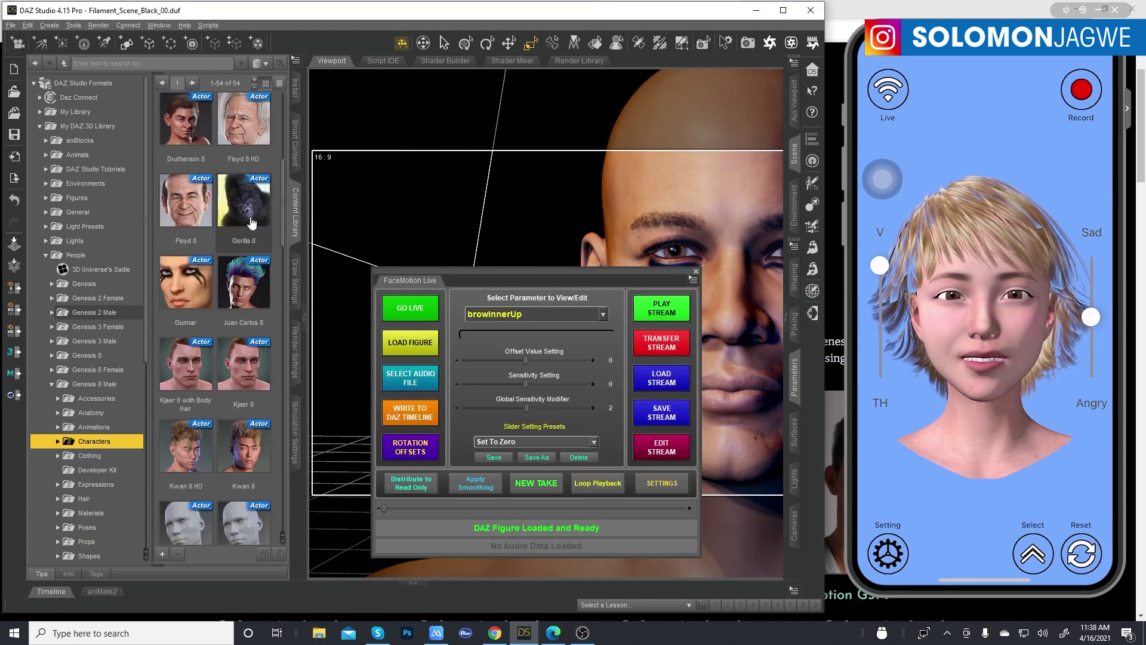
scroll(251, 223, "up", 1)
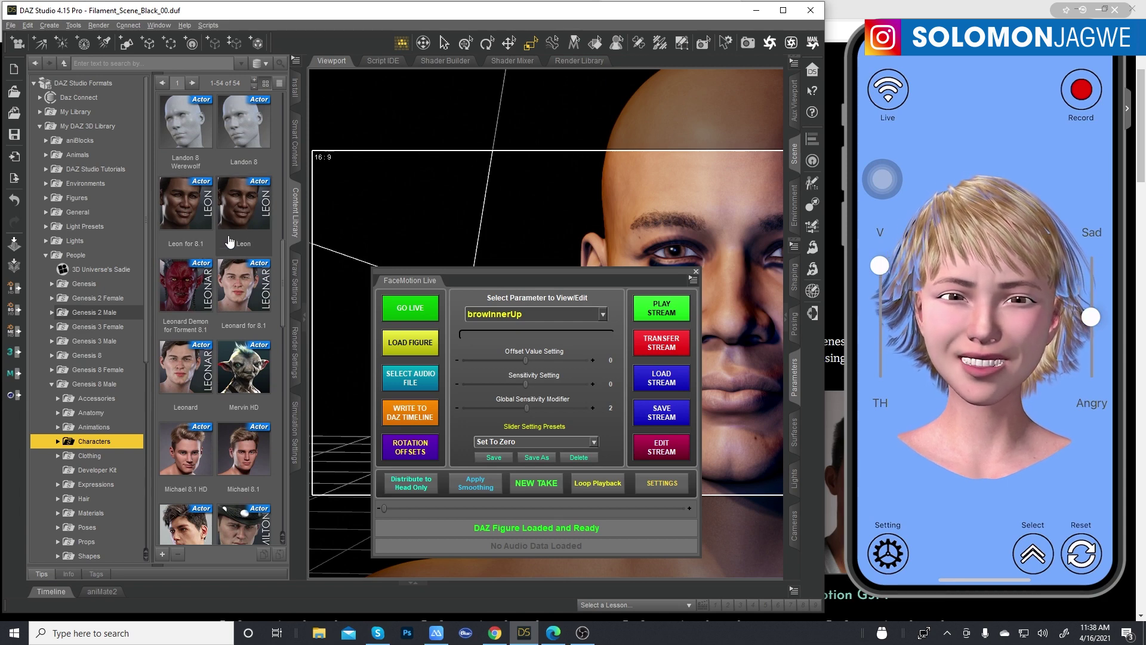
scroll(256, 251, "up", 5)
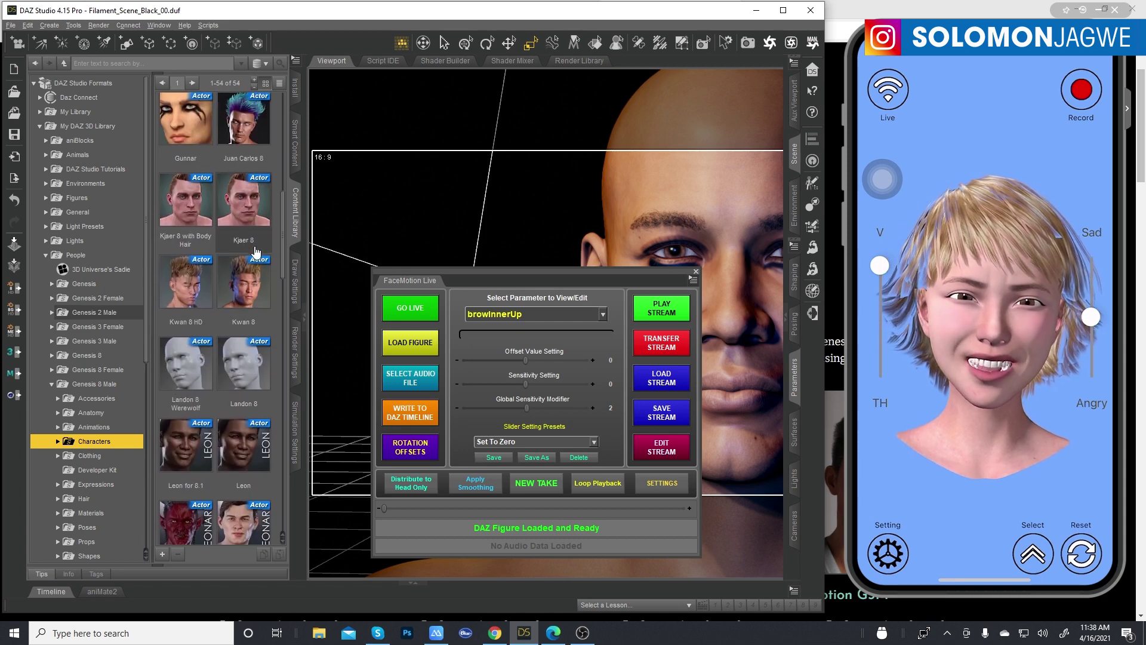
scroll(268, 231, "up", 6)
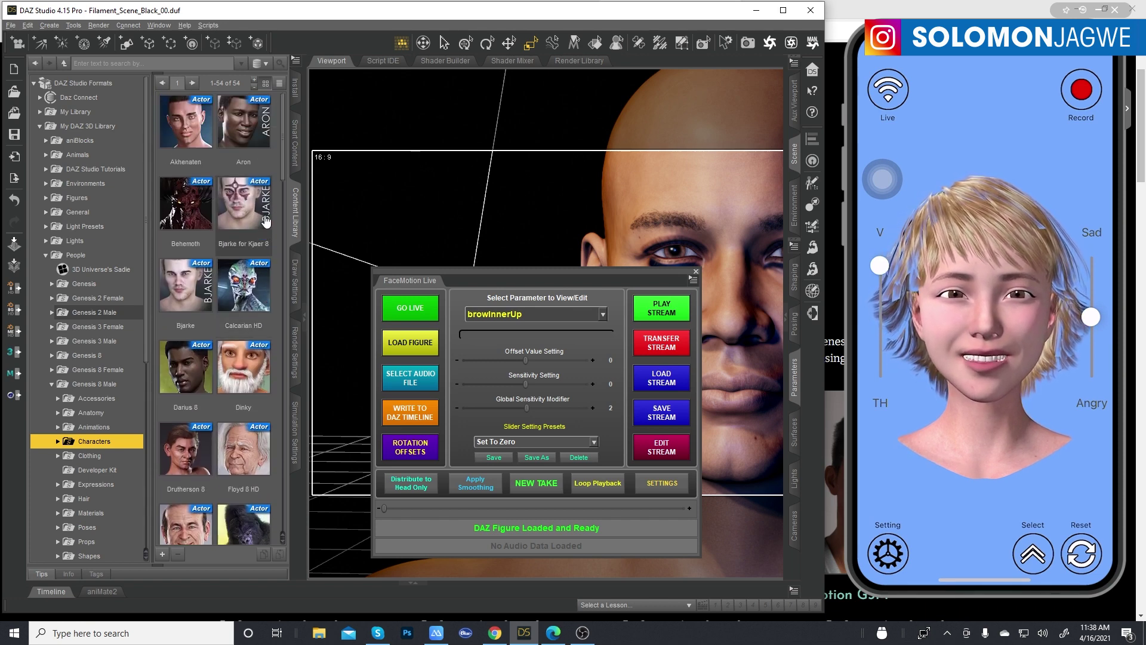
scroll(265, 221, "down", 10)
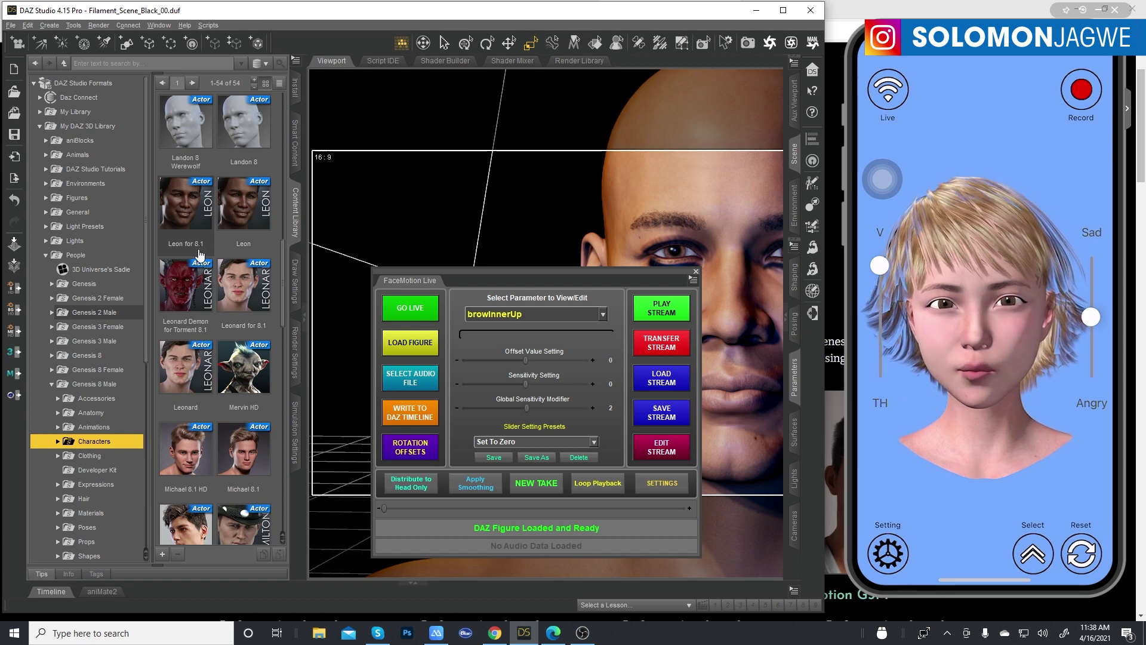
mouse_move(206, 253)
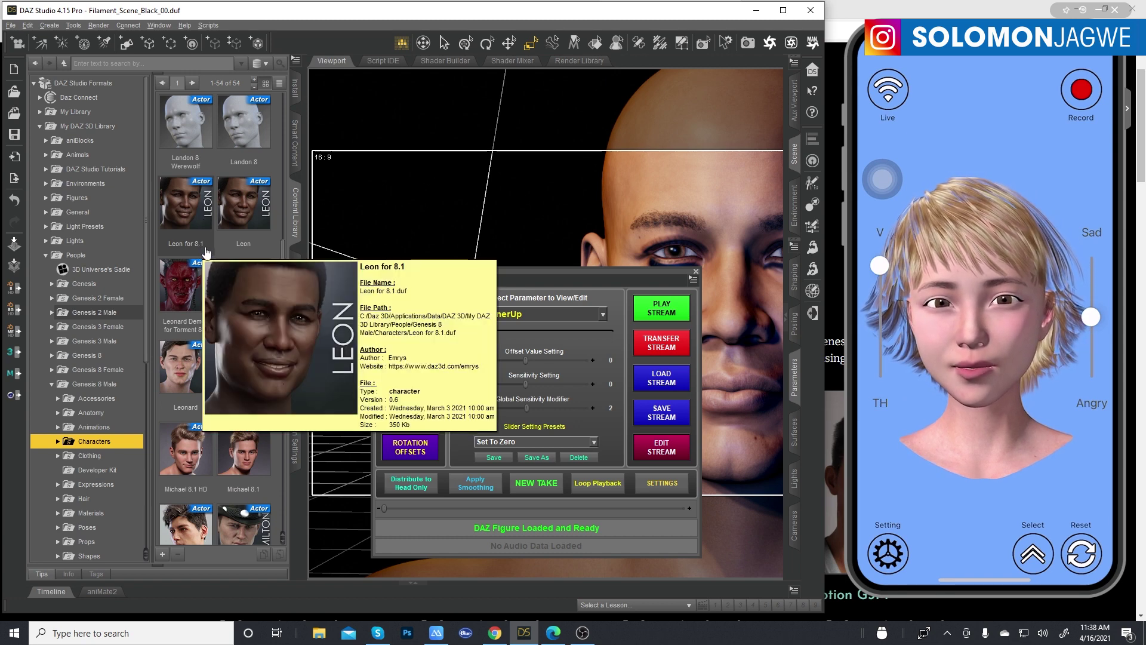
mouse_move(255, 228)
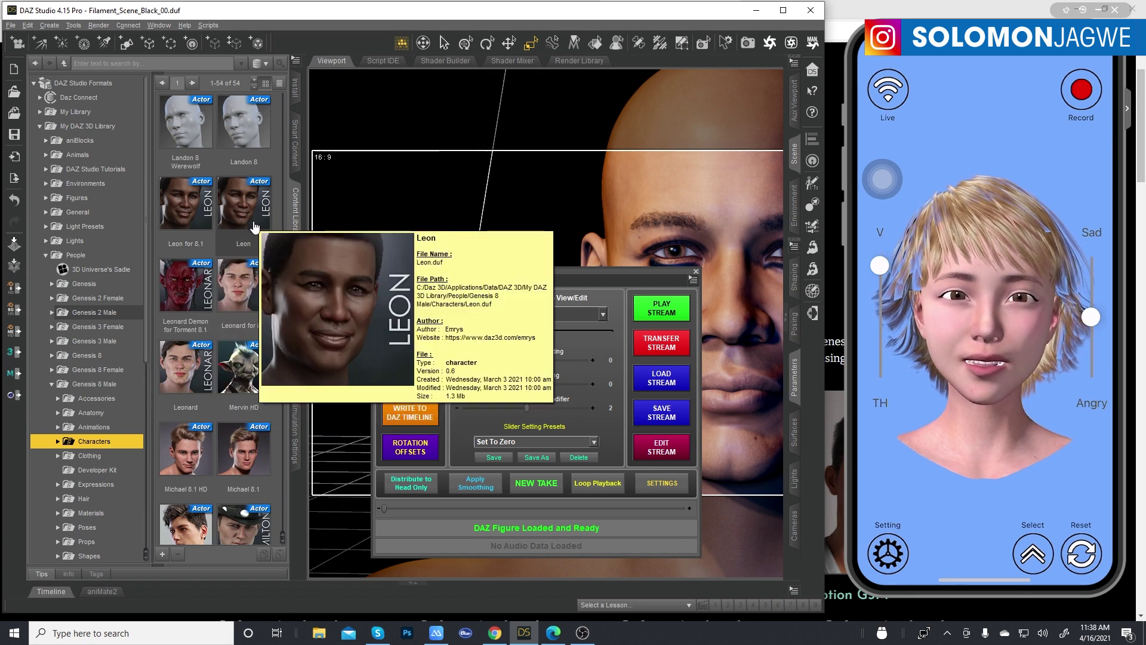
mouse_move(196, 219)
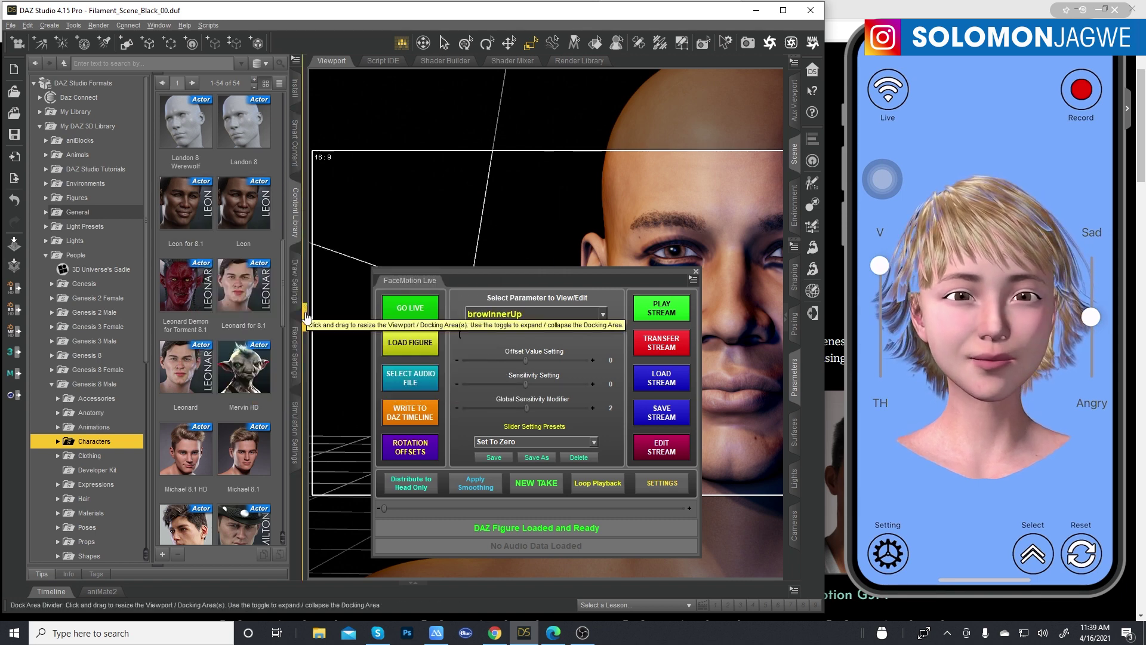
Collapse both side docks, move FaceMotion Live to the lower-left, and select Leon for Genesis 8.1.
left_click(305, 316)
left_click_drag(525, 271, 173, 277)
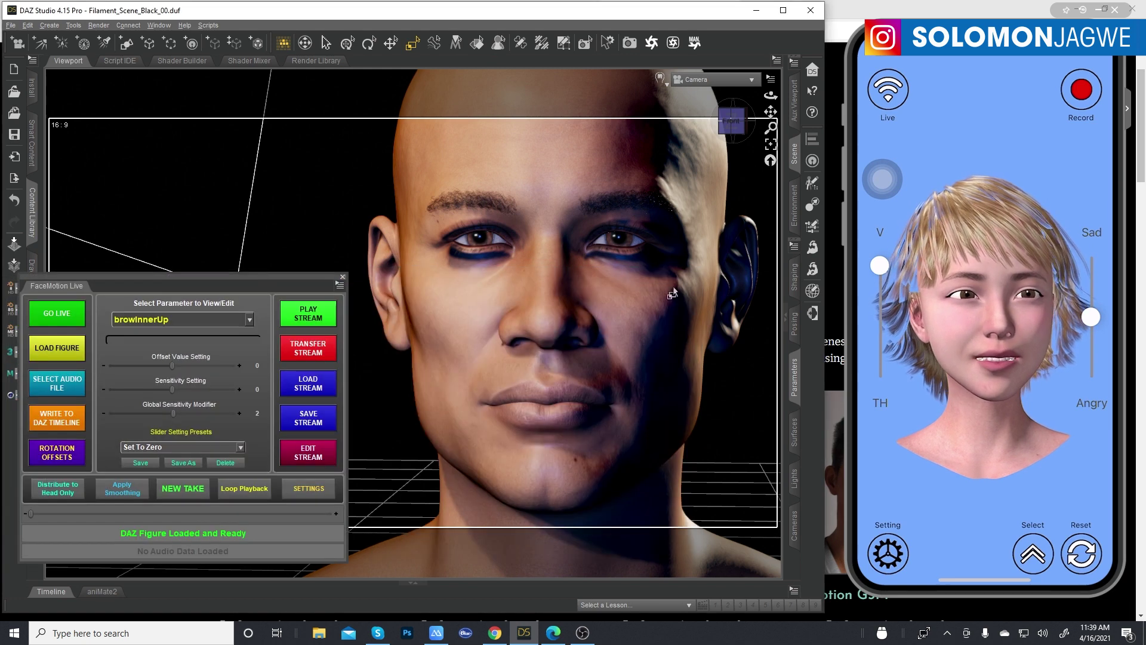
left_click(785, 323)
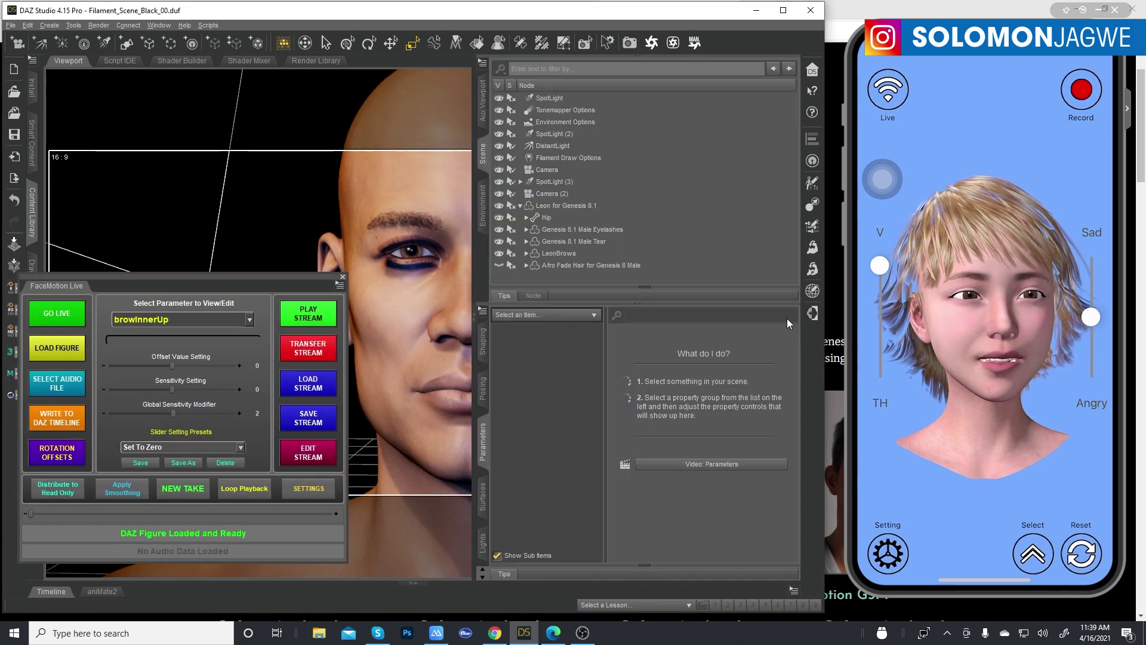
left_click(565, 206)
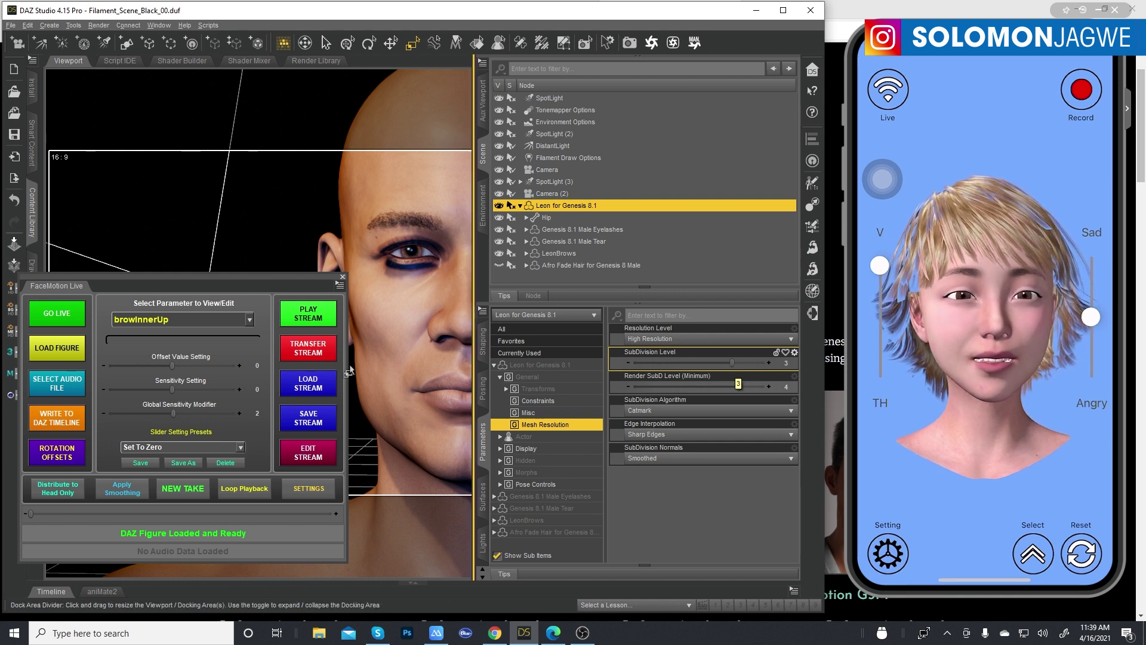
left_click(476, 328)
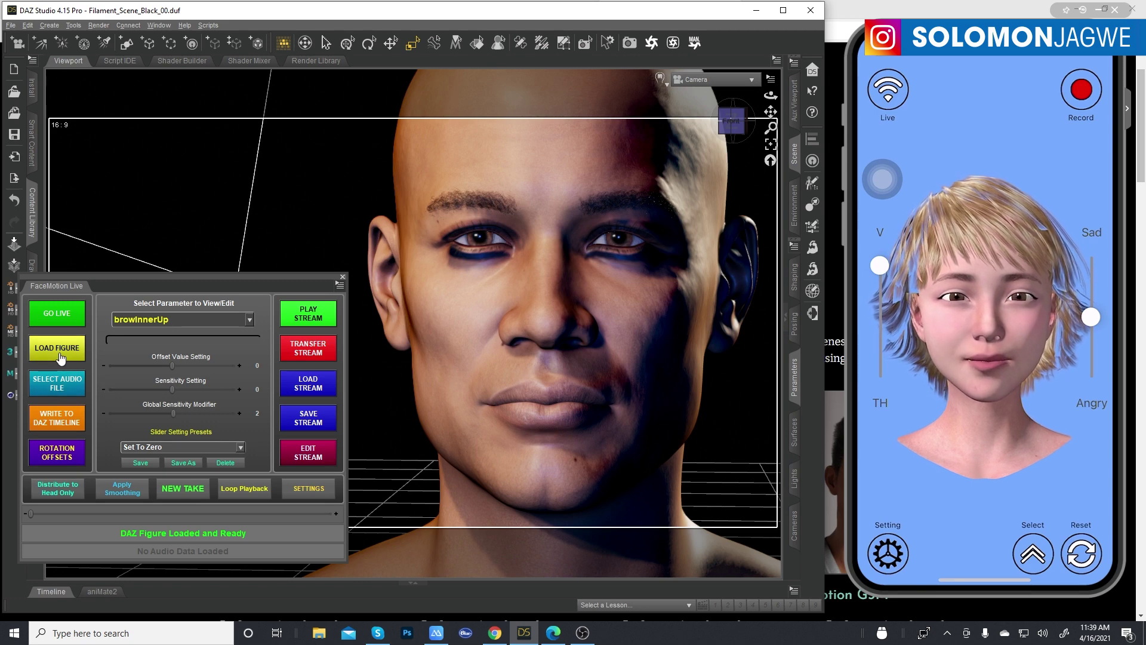
Go live in FaceMotion Live so Leon's face follows the phone's facial capture.
left_click(64, 317)
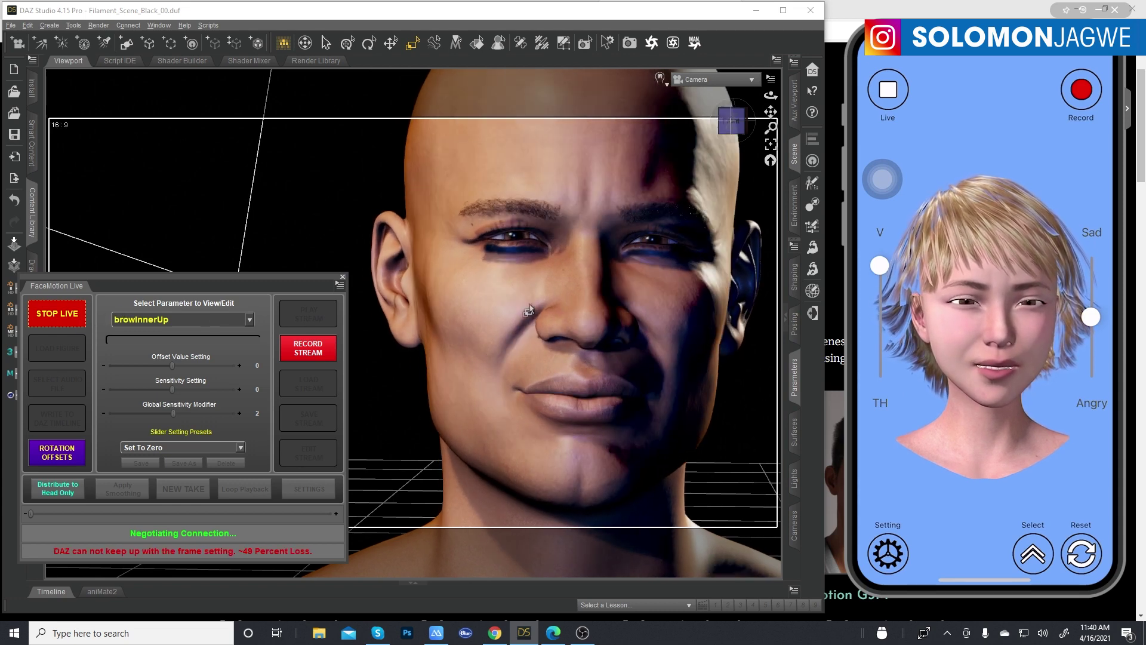
Stop the live face stream, set Leon's Resolution Level to Base, and collapse the side panes.
left_click(55, 317)
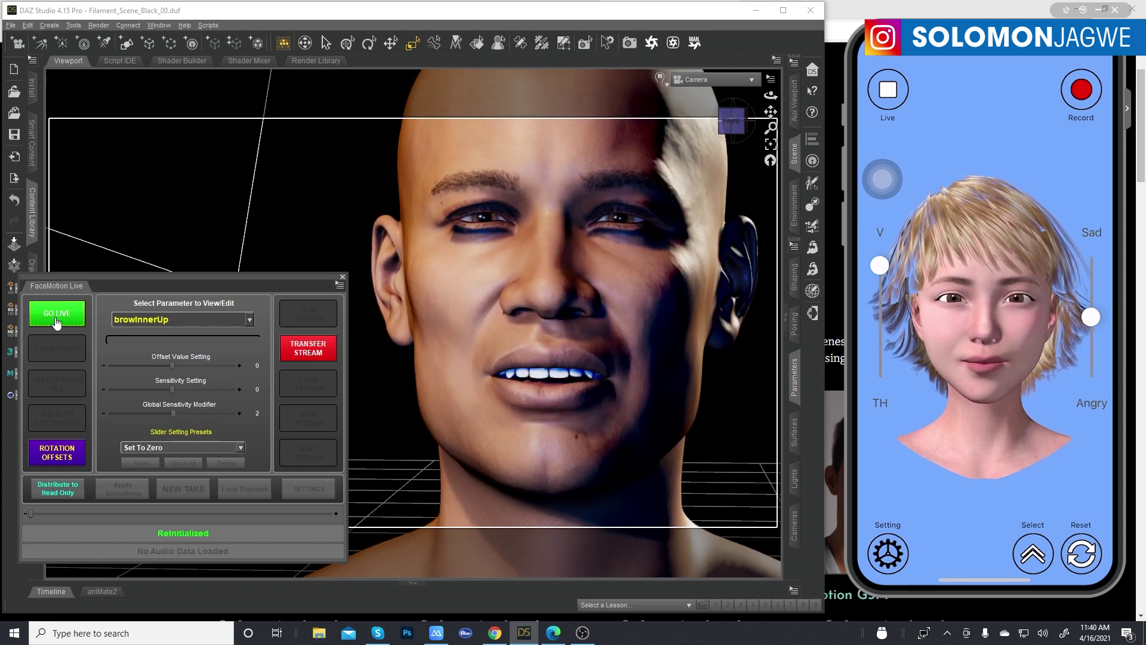
left_click(786, 325)
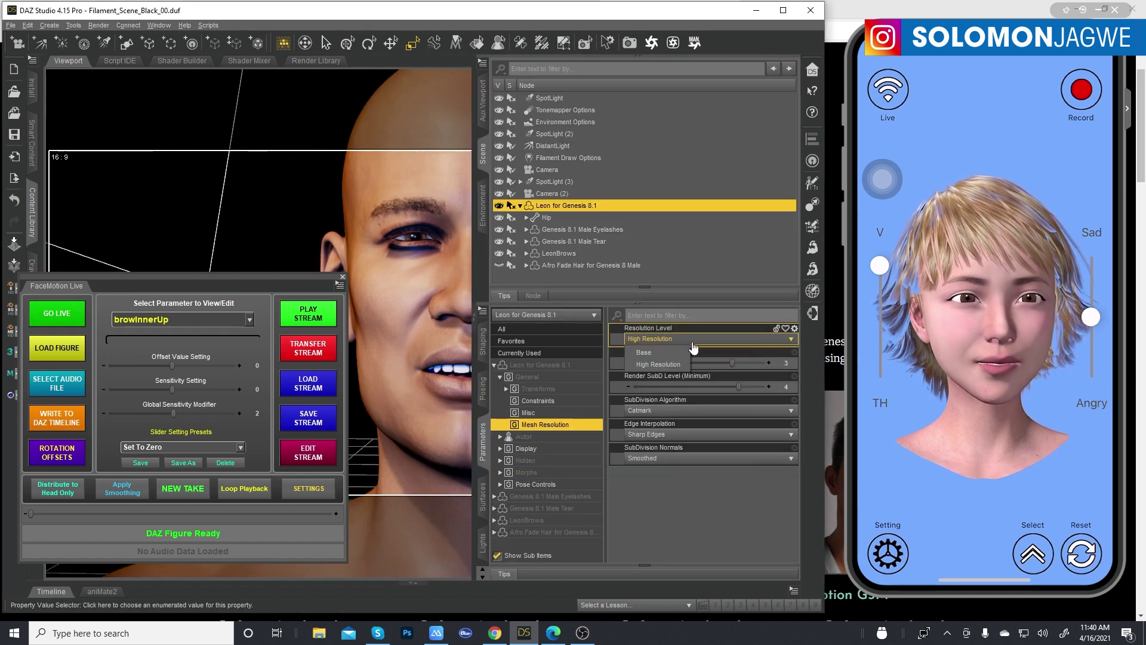
left_click(648, 353)
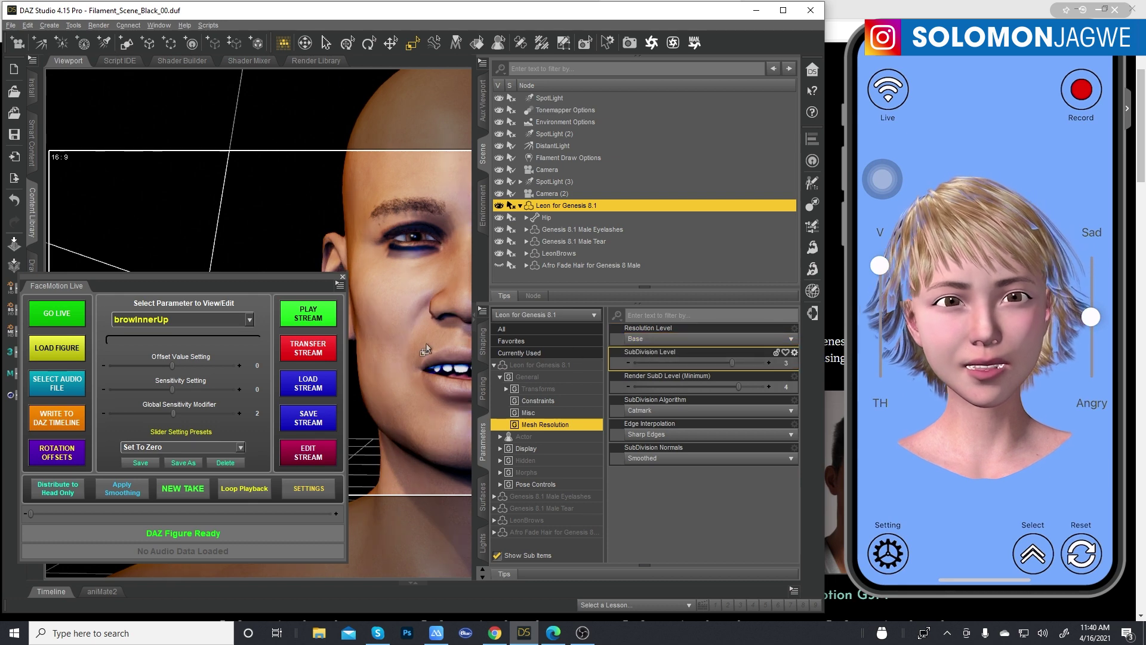
left_click(482, 326)
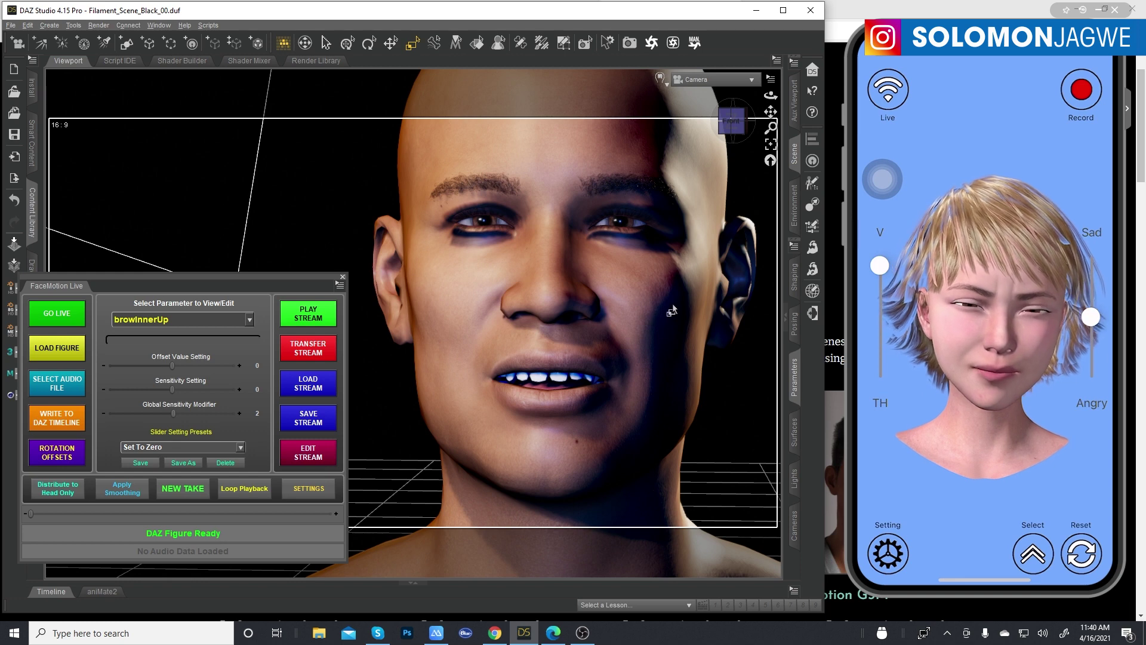
left_click(787, 322)
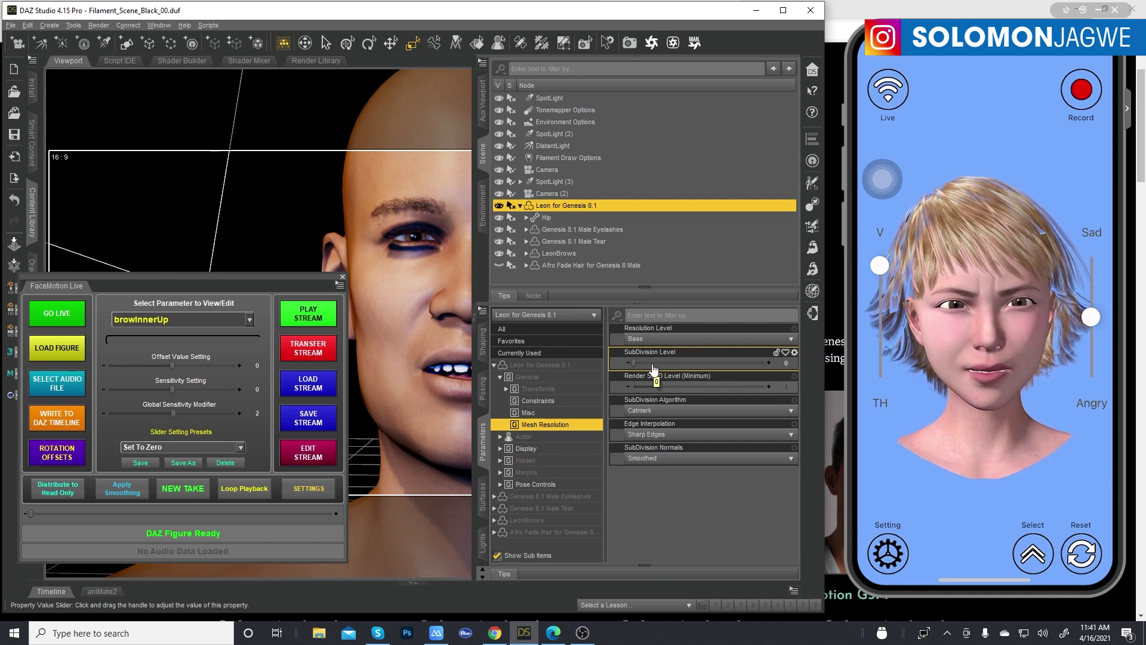
left_click(476, 322)
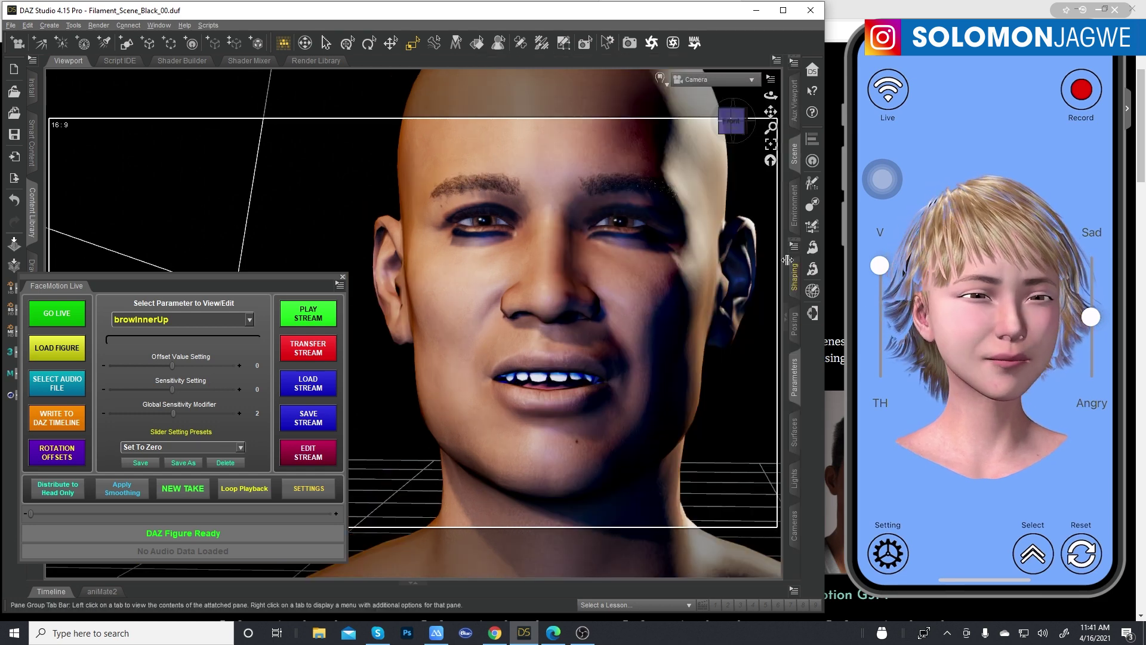
Go live again so the Base-resolution Leon's face mirrors the performer.
left_click(62, 321)
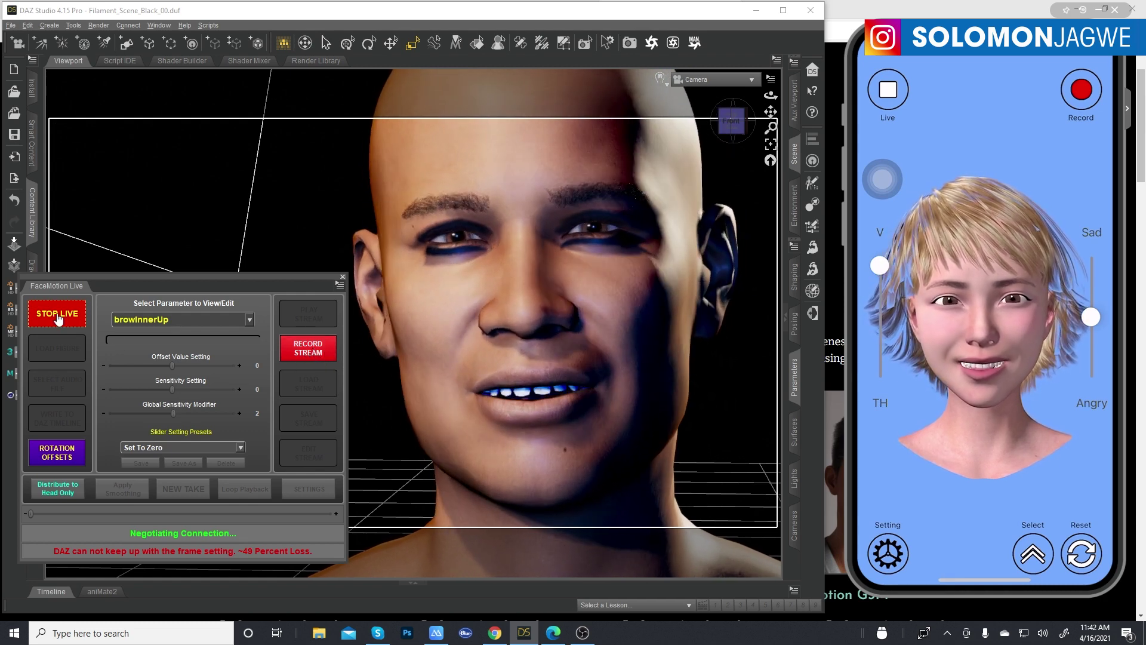
Stop the live stream and begin recording a facial take in the phone's Facemotion3d app.
left_click(63, 320)
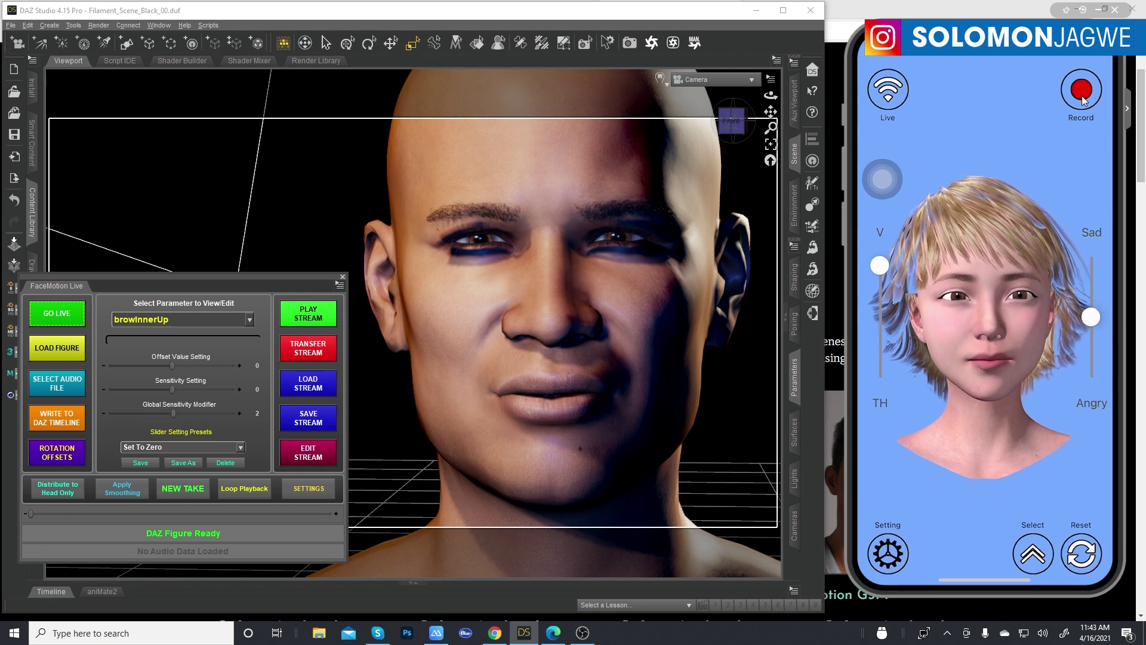
left_click(1081, 95)
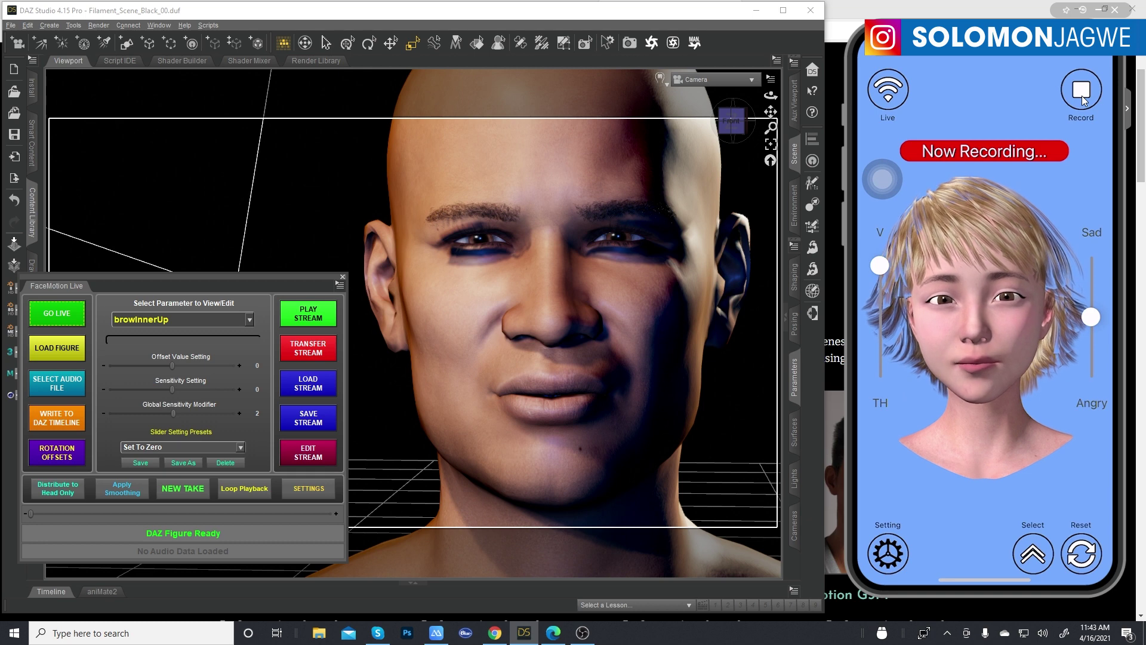
Stop the phone recording, confirm the FBX save, and show Daz Studio's timeline with Leon's track.
left_click(1082, 96)
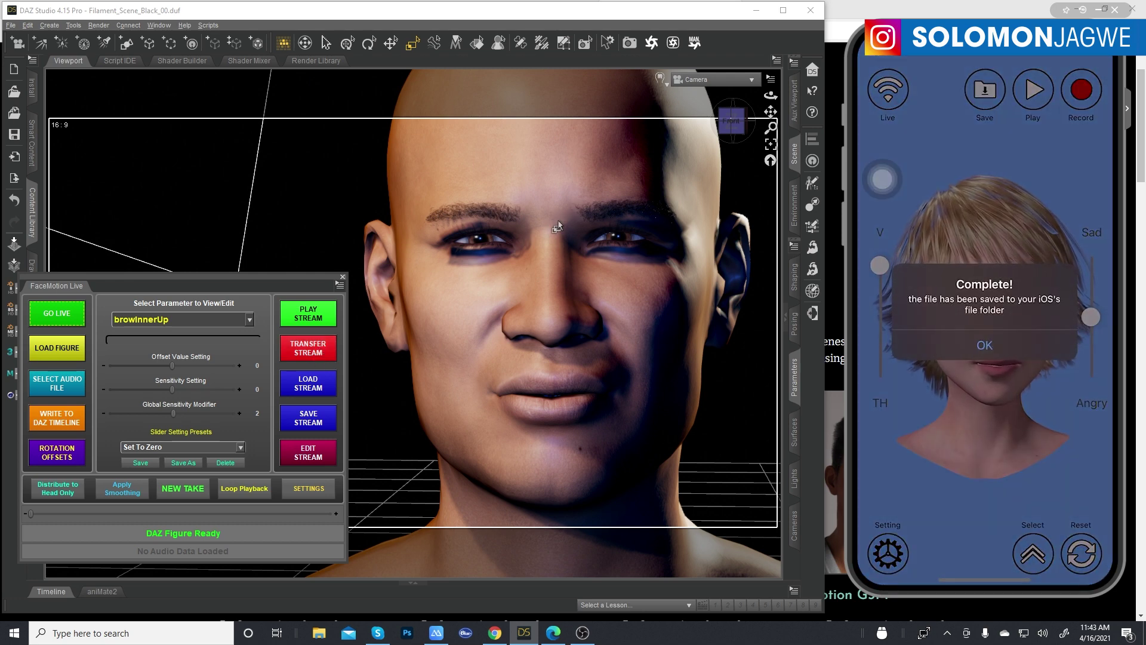
left_click(964, 344)
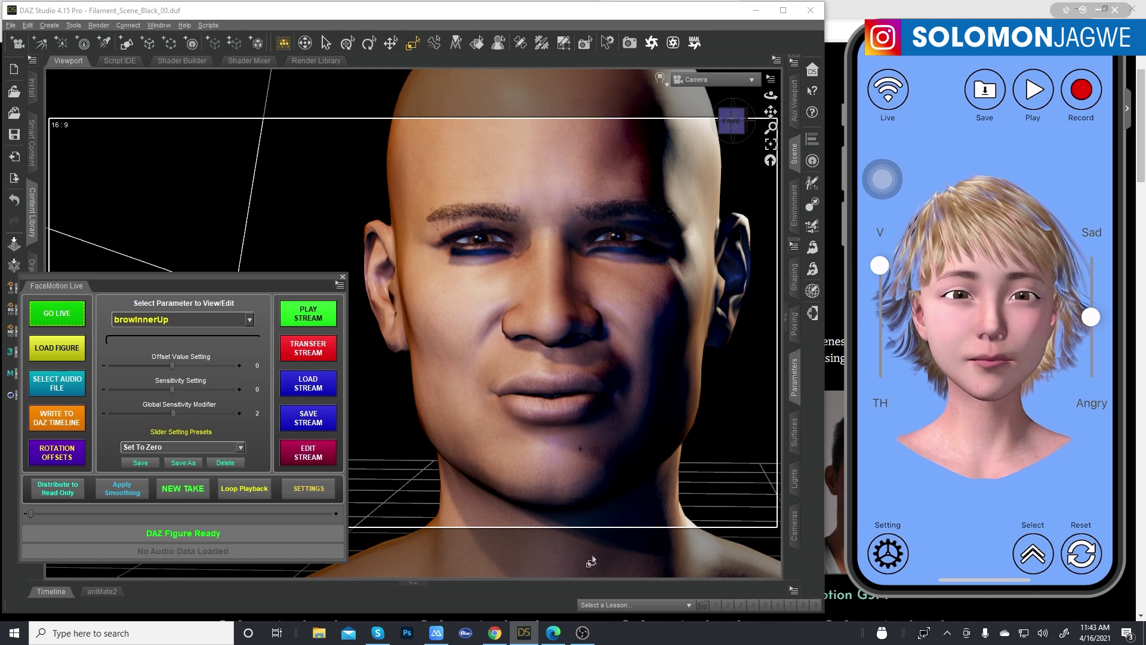
left_click(52, 591)
Move the mocap panel up, enlarge the timeline area, and switch to Leon's aniMate2 track.
left_click_drag(180, 279, 188, 138)
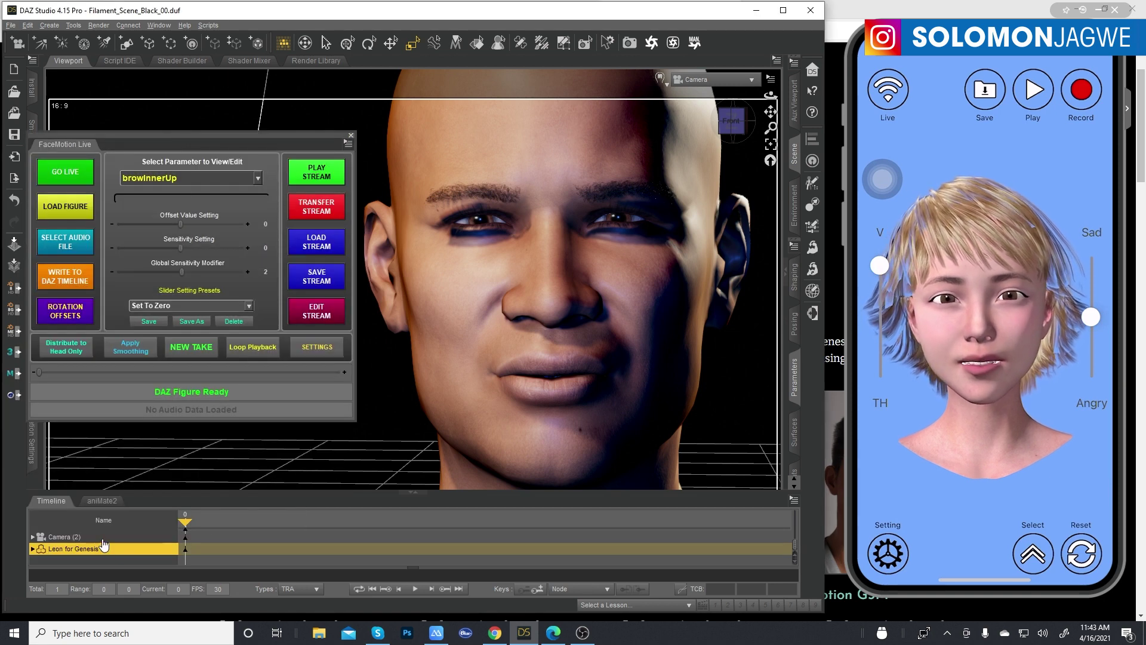
left_click_drag(519, 493, 519, 421)
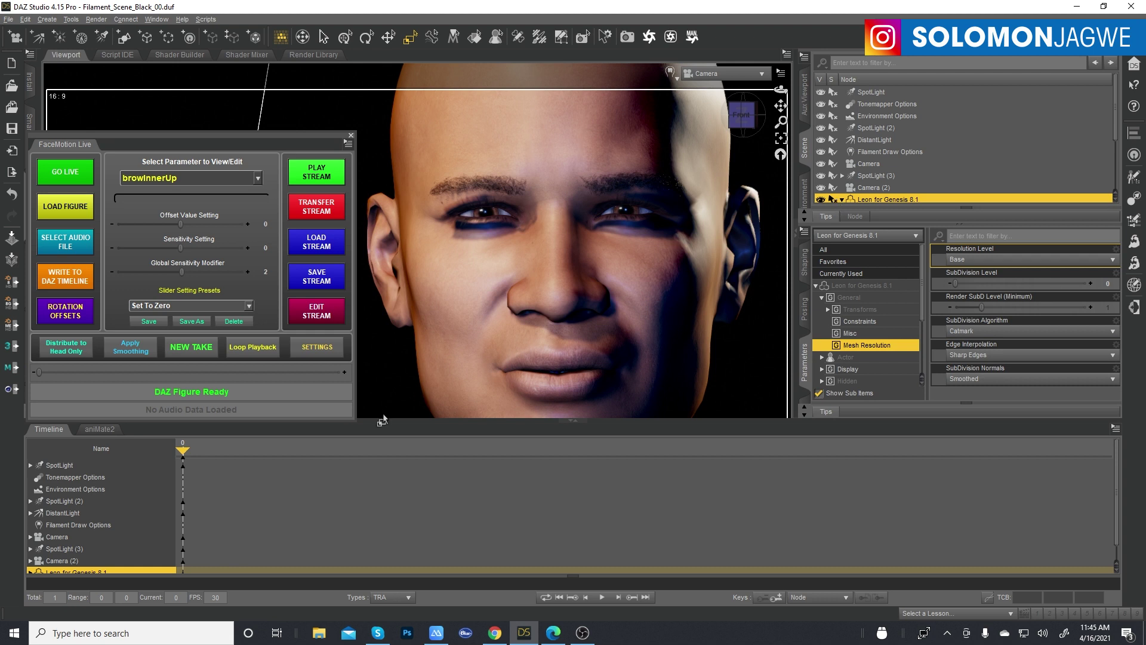
left_click(100, 429)
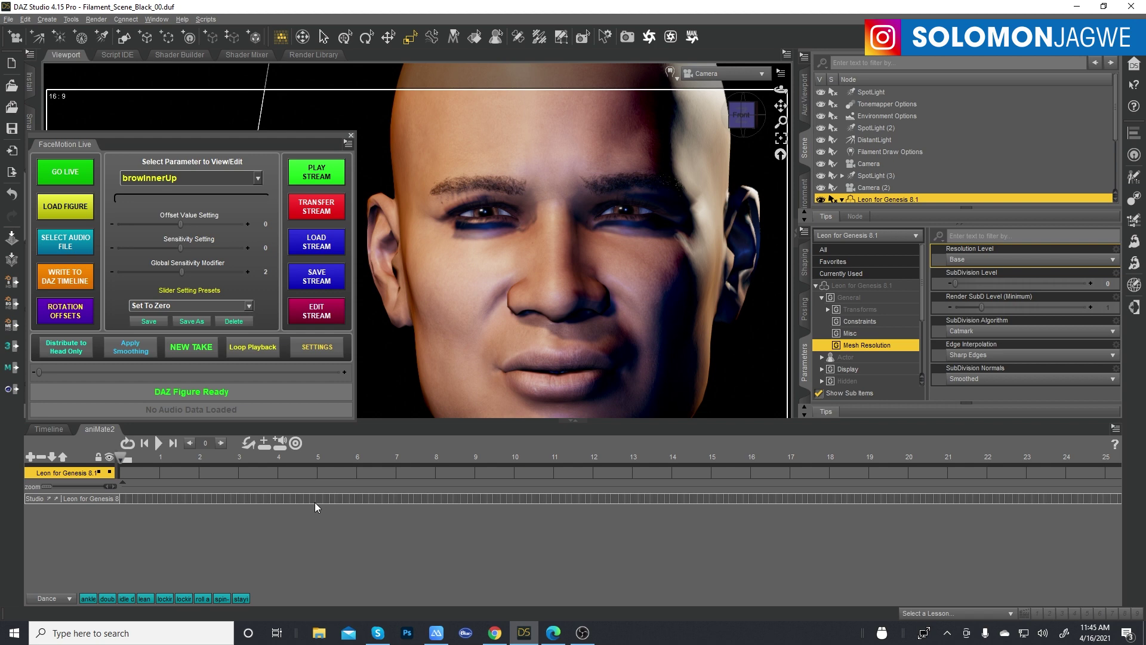
Restore the window, collapse the side panes, and open the FaceMotion3D Control transfer dialog.
left_click(1103, 6)
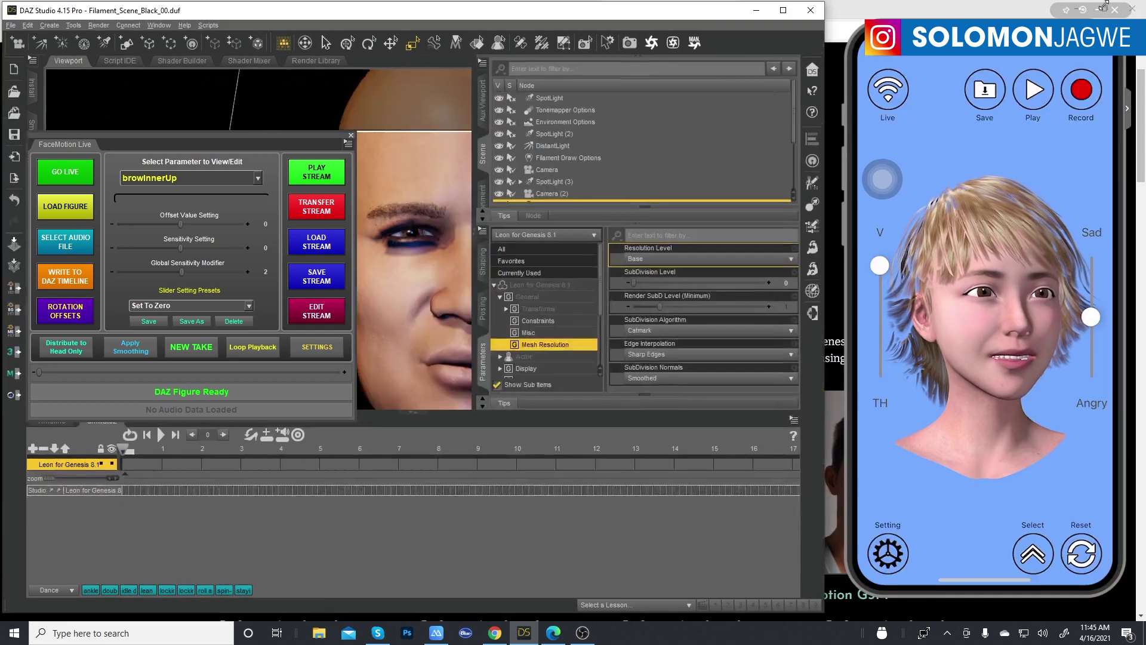
left_click(476, 240)
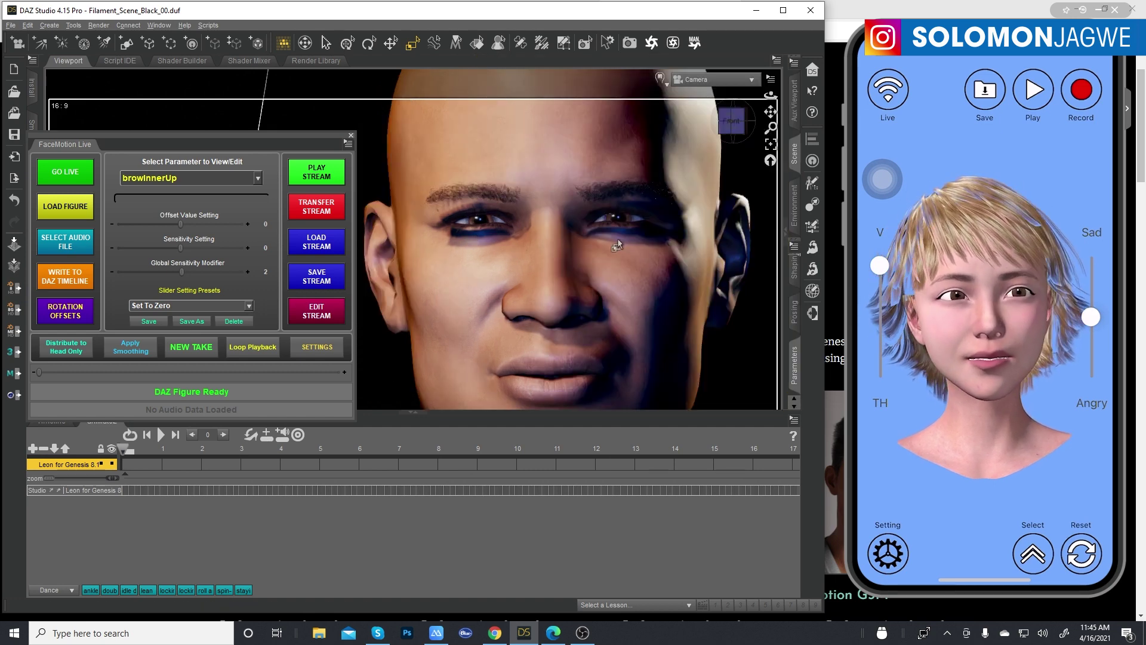
left_click(787, 240)
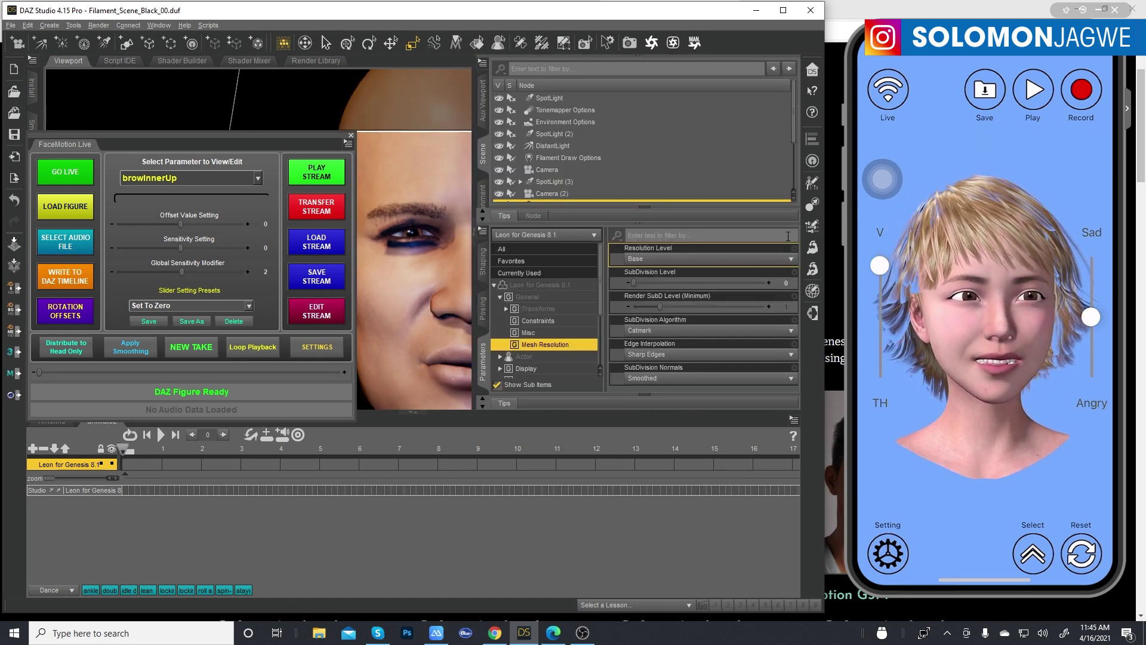
scroll(579, 173, "down", 1)
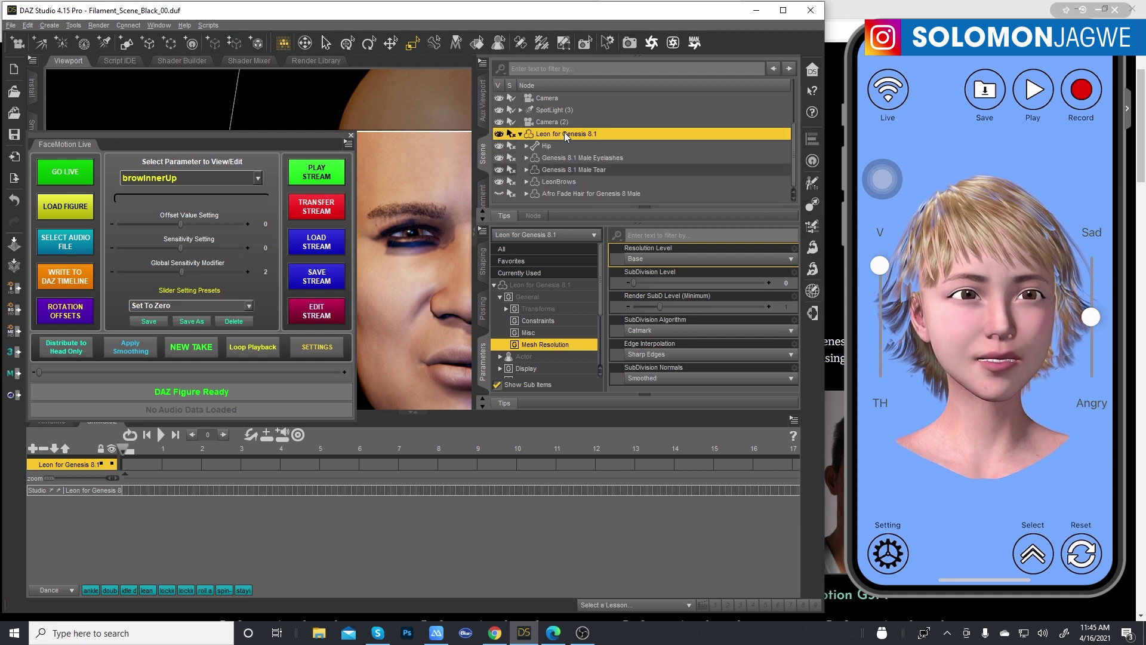
left_click(476, 241)
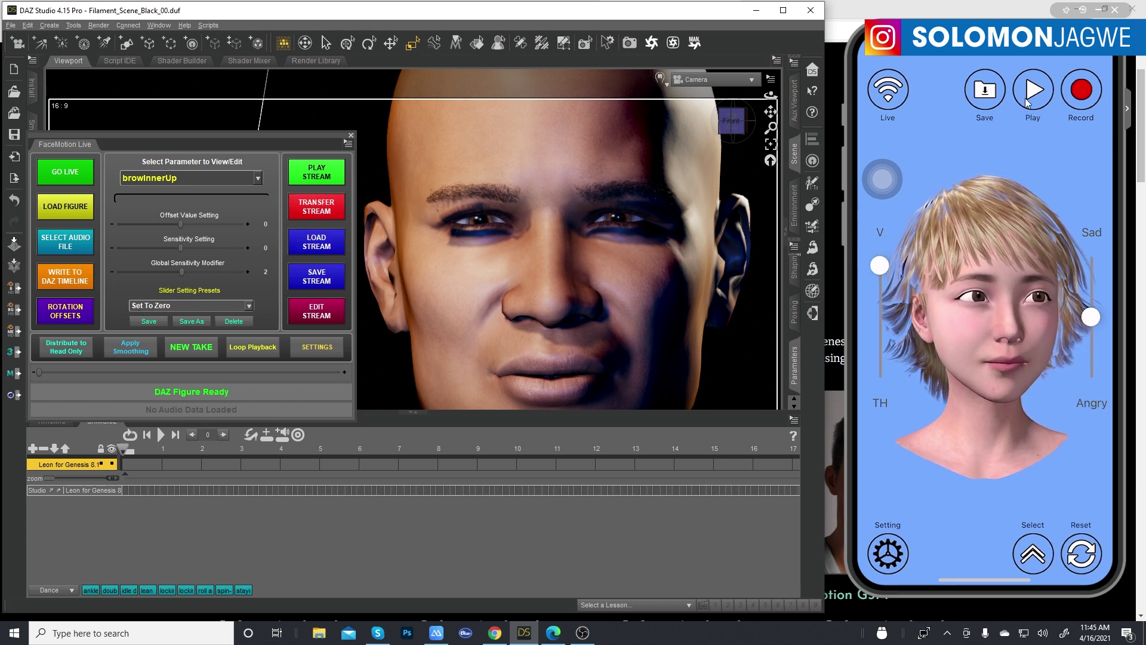
left_click(322, 210)
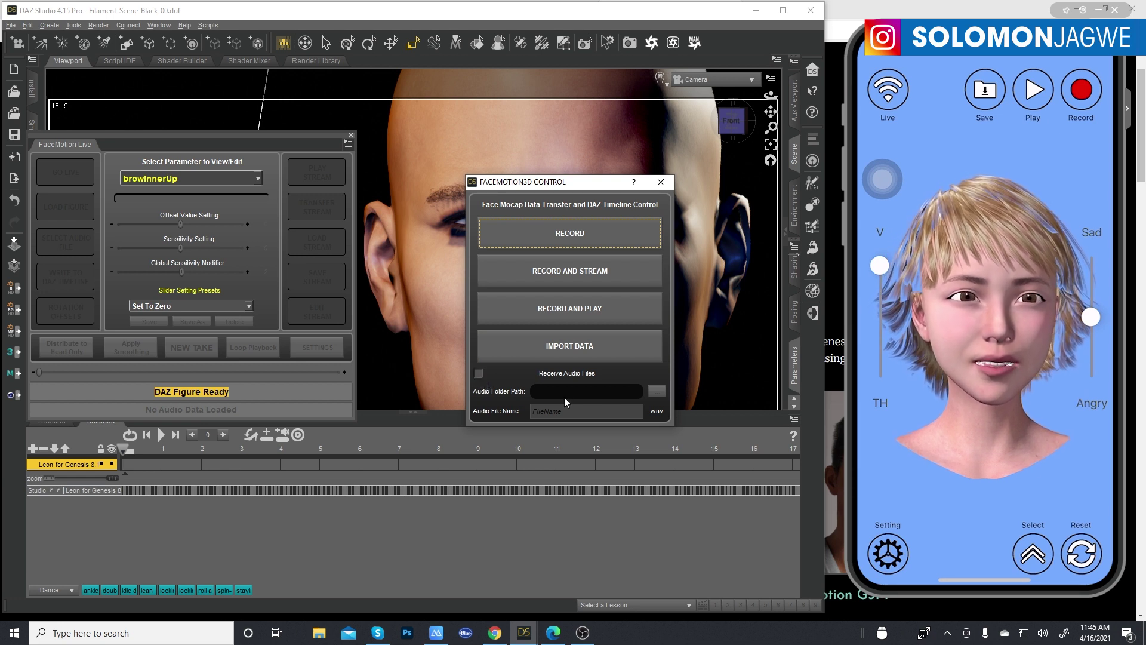
Turn on audio receiving, name the file 'Test', import the 415 frames, and close the transfer window.
left_click(478, 375)
left_click(478, 374)
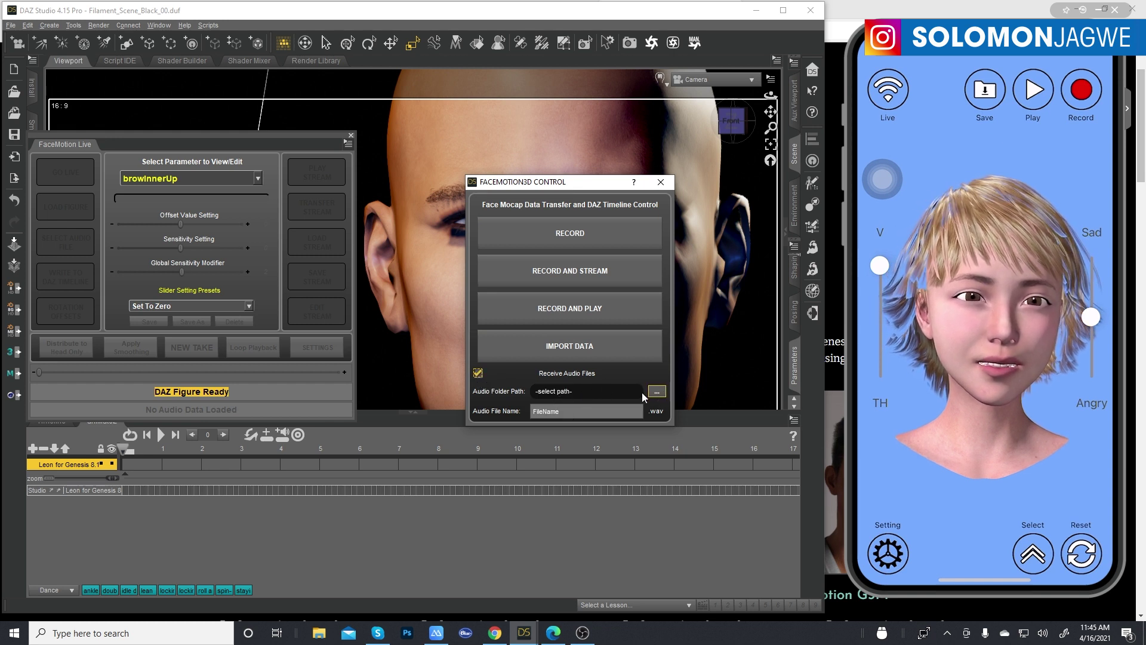
double_click(567, 413)
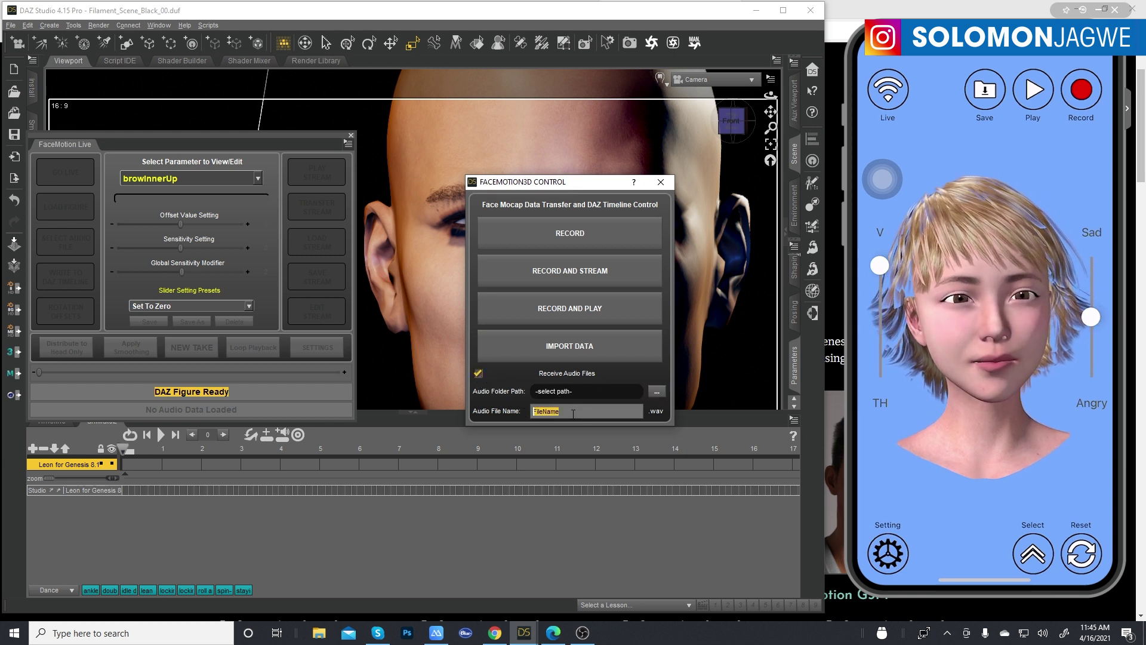
type("Test")
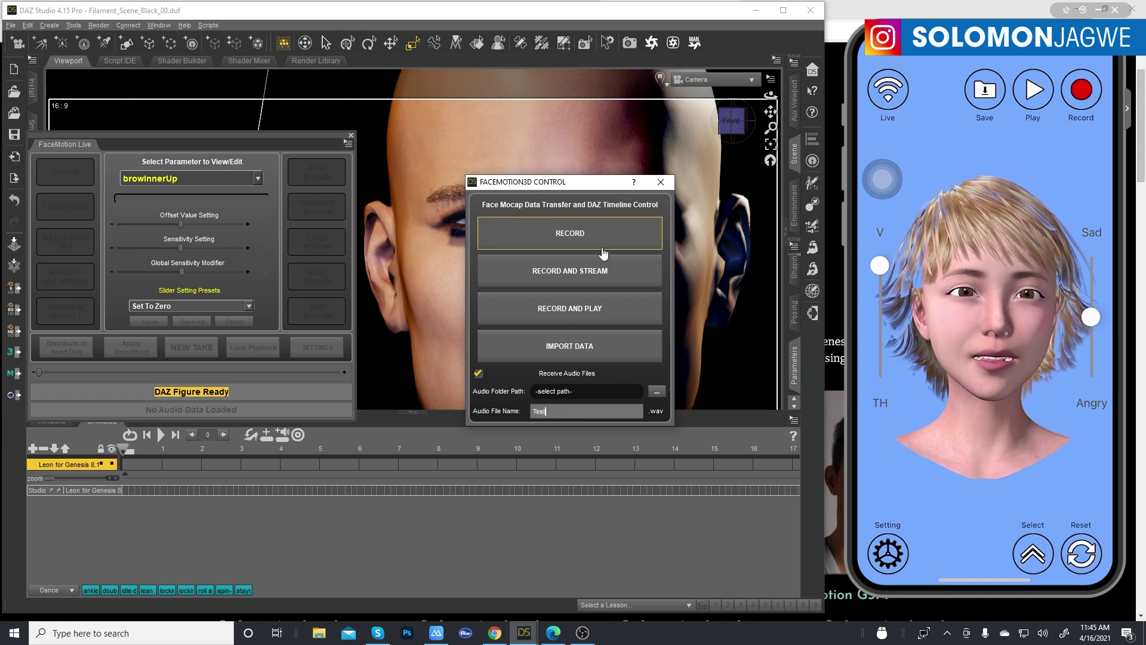
left_click(590, 348)
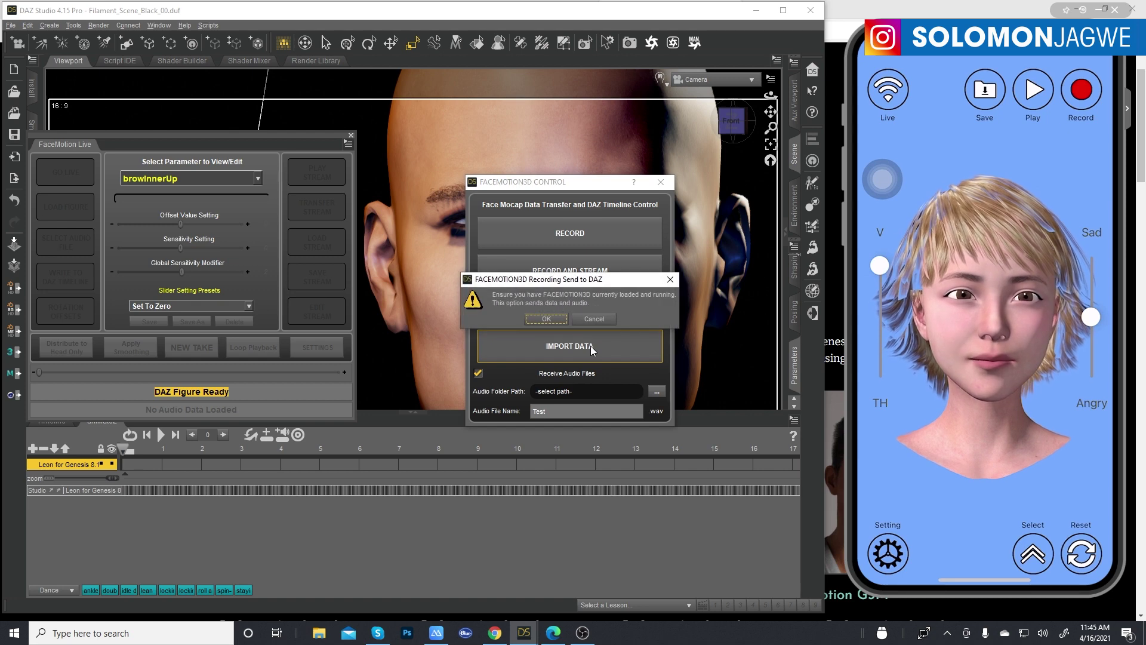
left_click(558, 321)
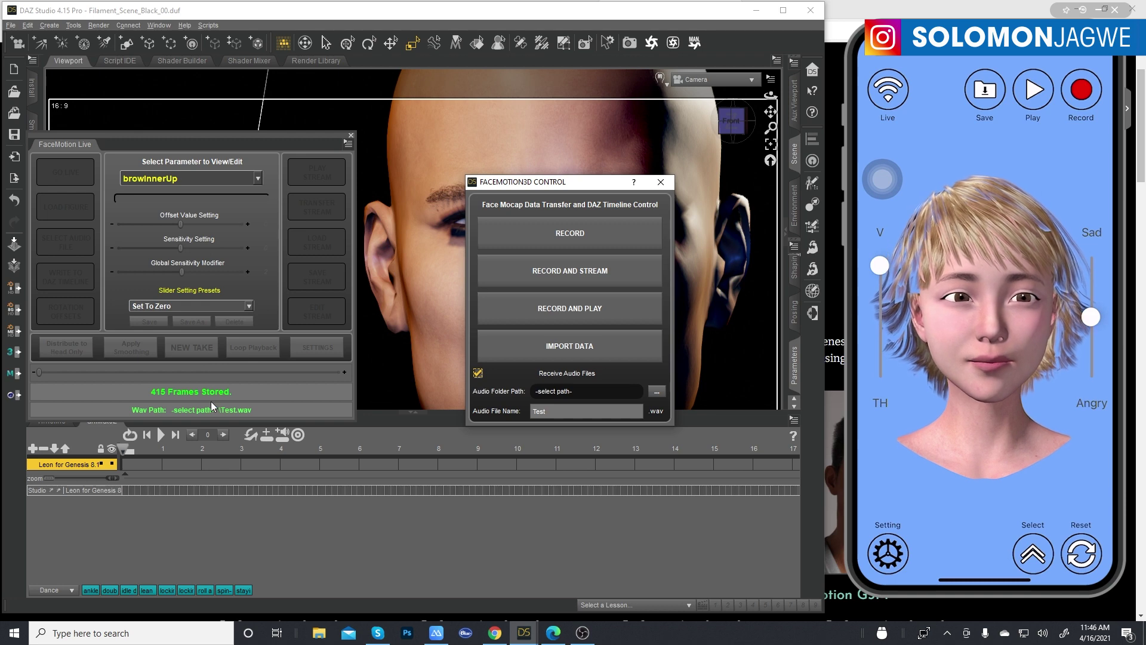
left_click(660, 184)
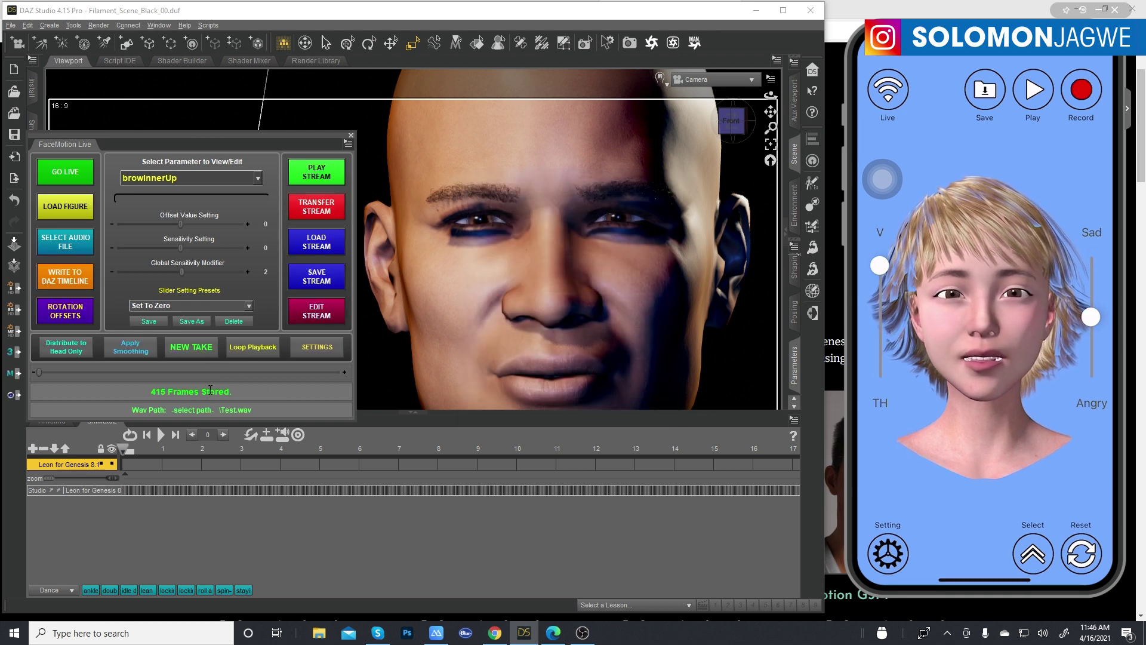
Smooth All Parameters of the 415 stored frames, then drag the timeline divider down.
left_click(138, 351)
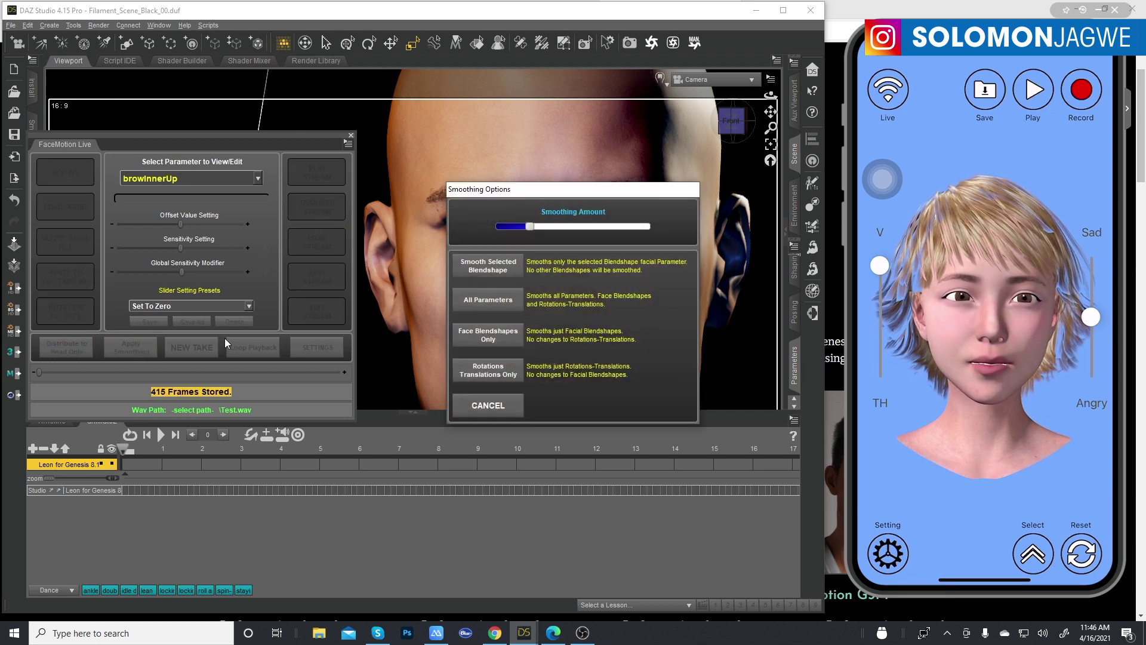
left_click(488, 300)
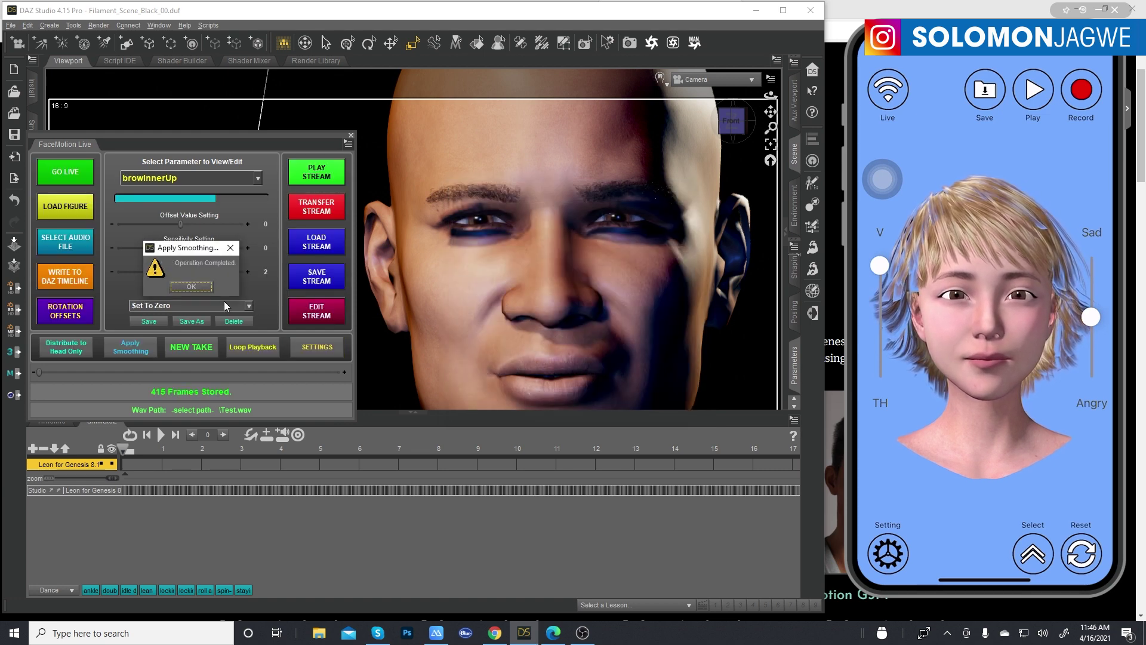
left_click(191, 286)
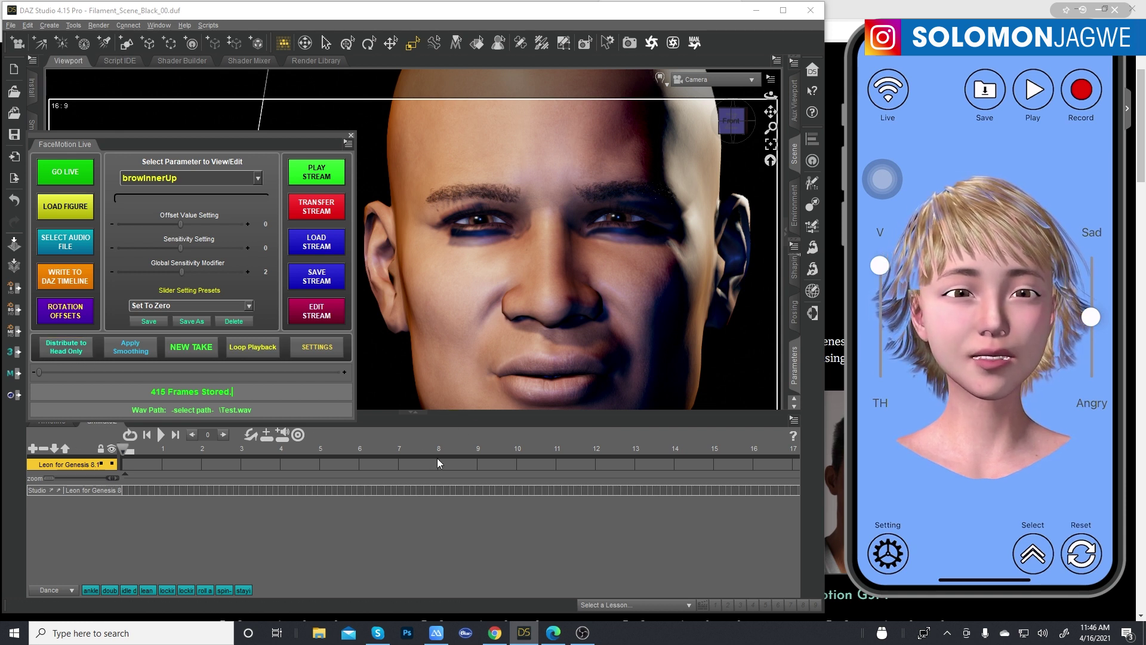
left_click_drag(436, 412, 434, 486)
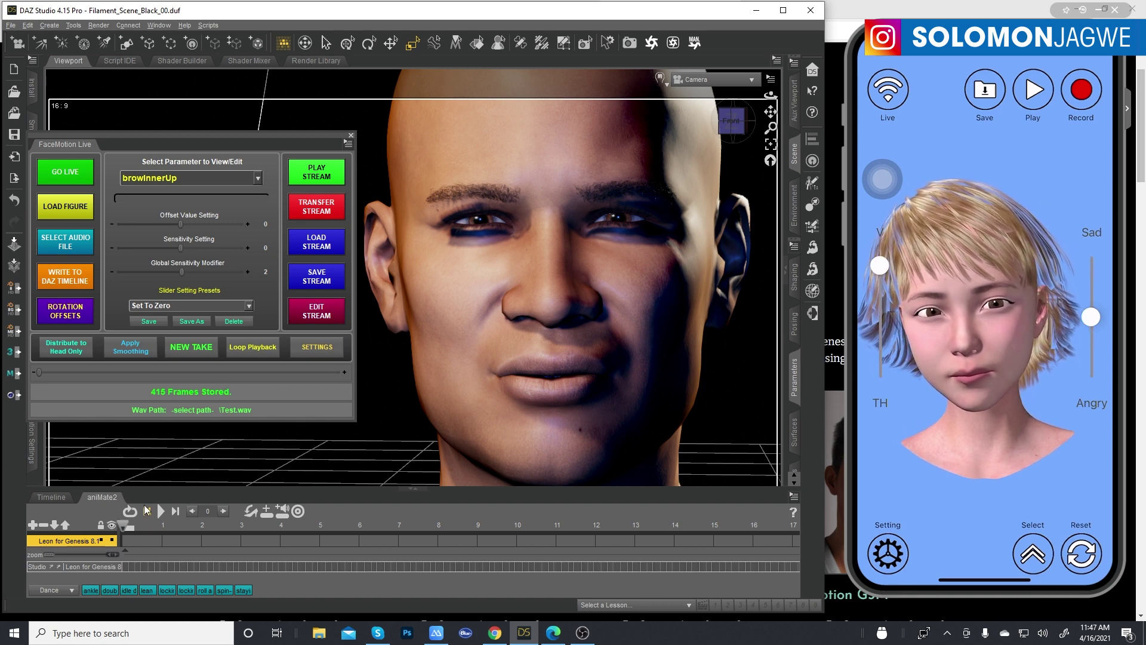
Write the 415 smoothed frames onto Leon's aniMate2 track and close the FaceMotion Live panel.
left_click(69, 281)
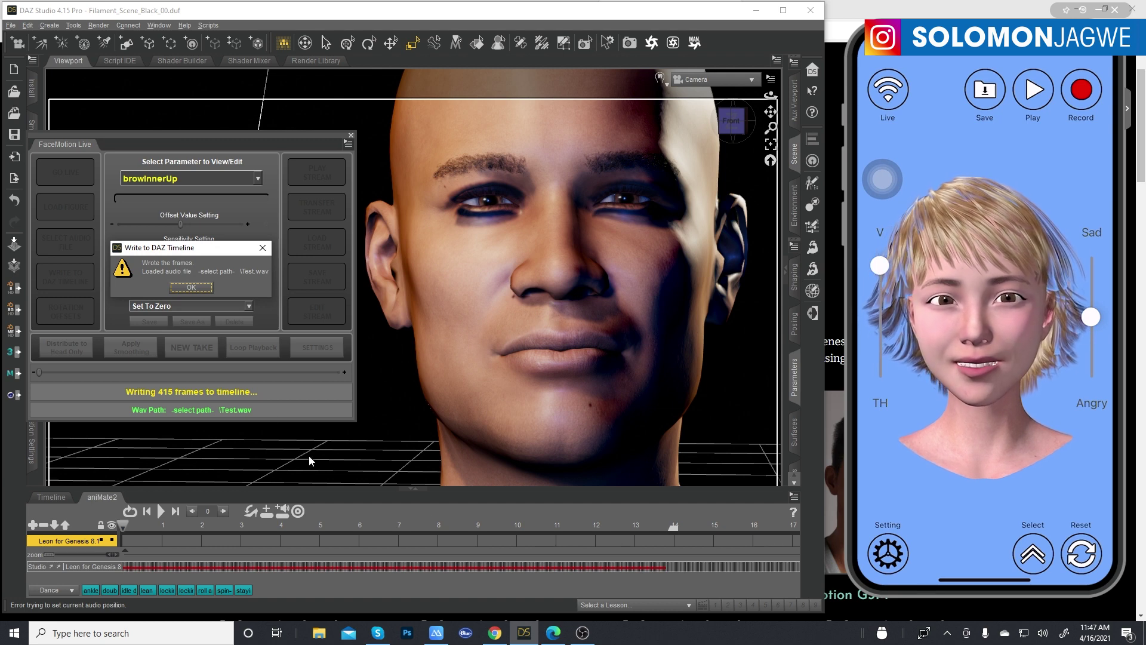
left_click(192, 288)
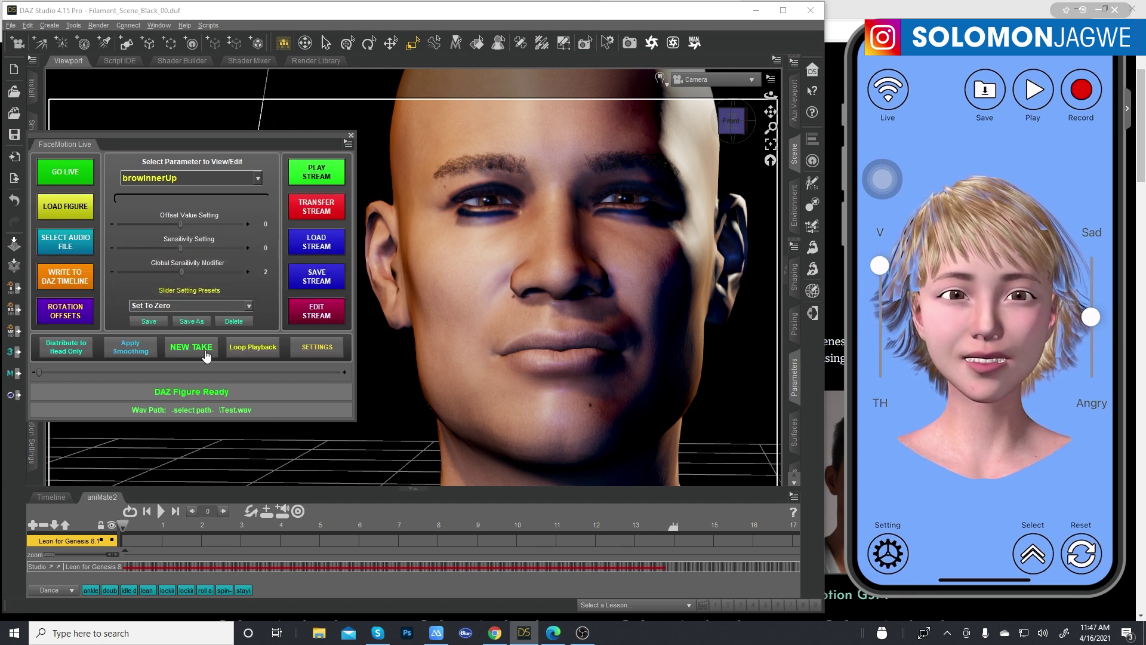
left_click(352, 136)
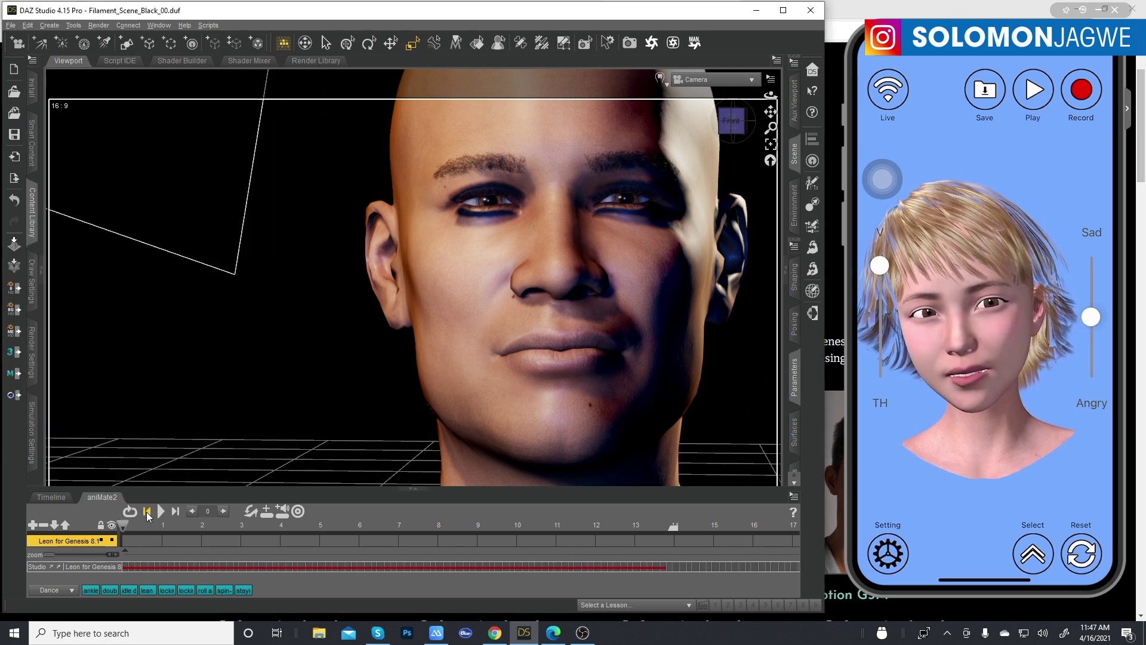
Play the 0–414 frame facial animation on the Timeline, then stop back at frame 0.
left_click(52, 497)
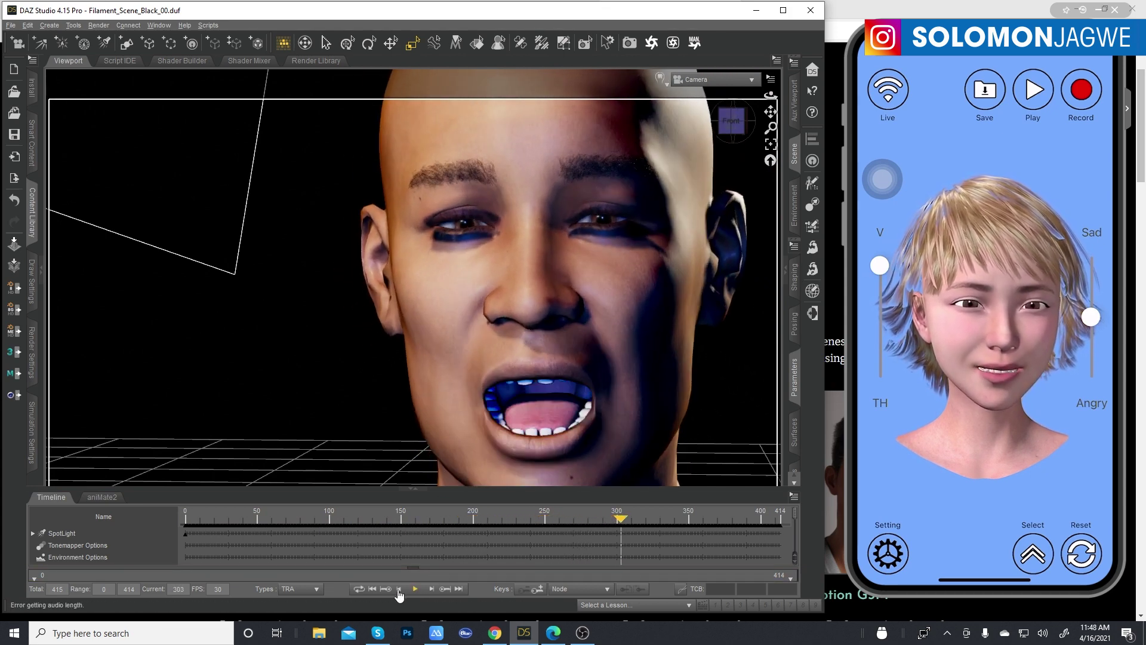
left_click(372, 589)
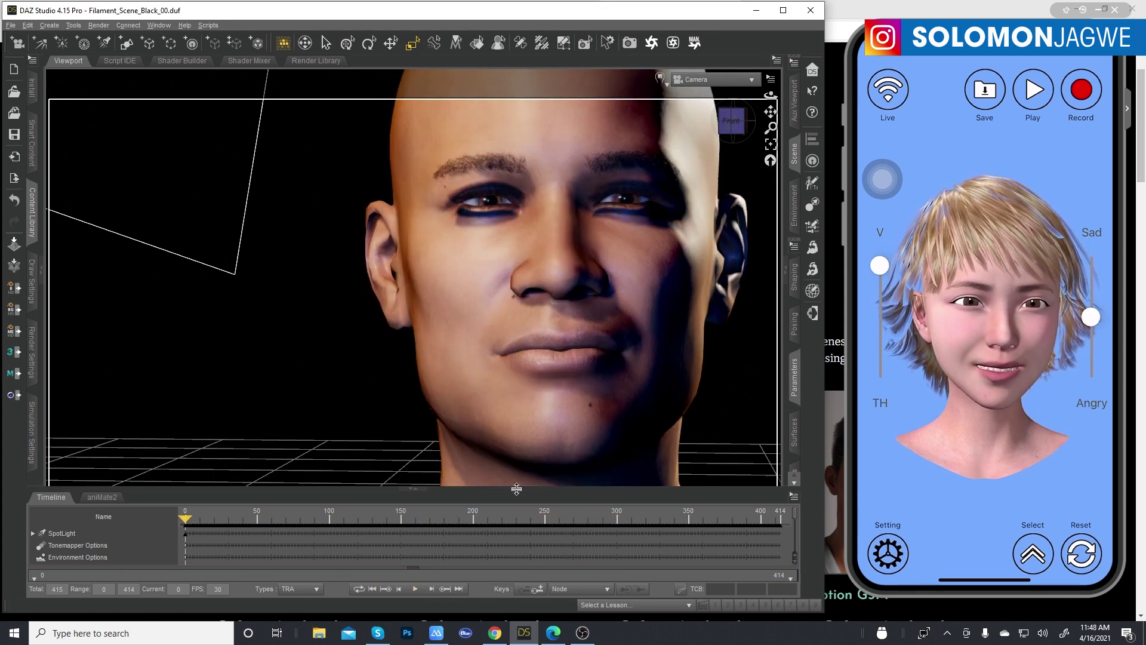
Set Leon's Resolution Level to High Resolution, collapse the side panes, and replay the animation.
left_click(787, 277)
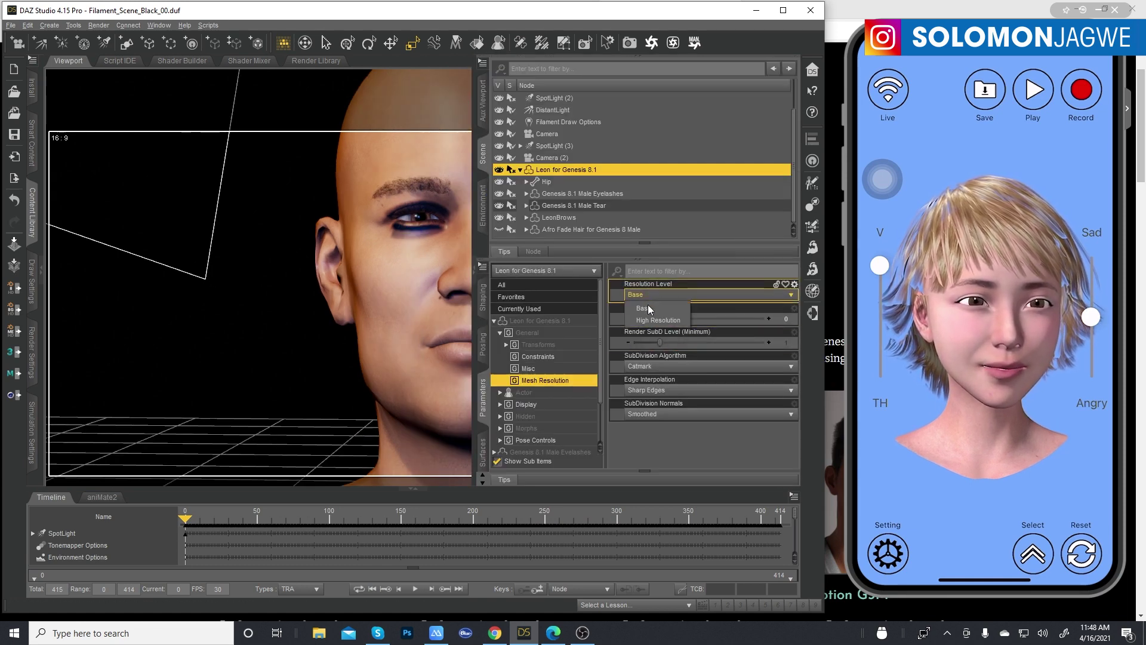
left_click(649, 320)
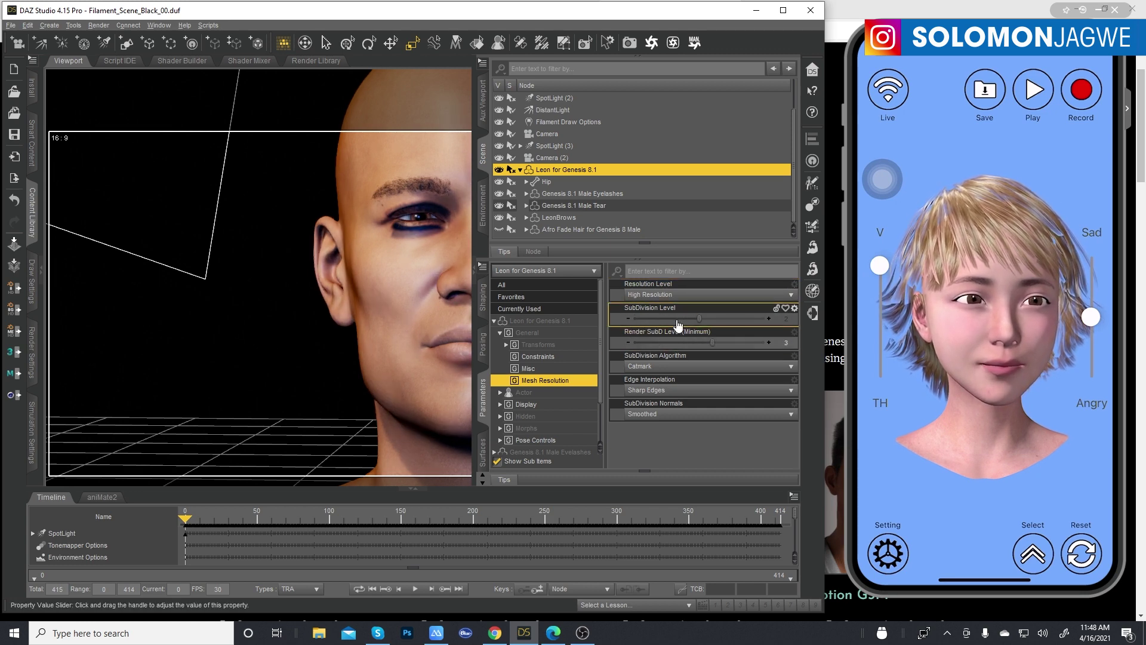
left_click(477, 270)
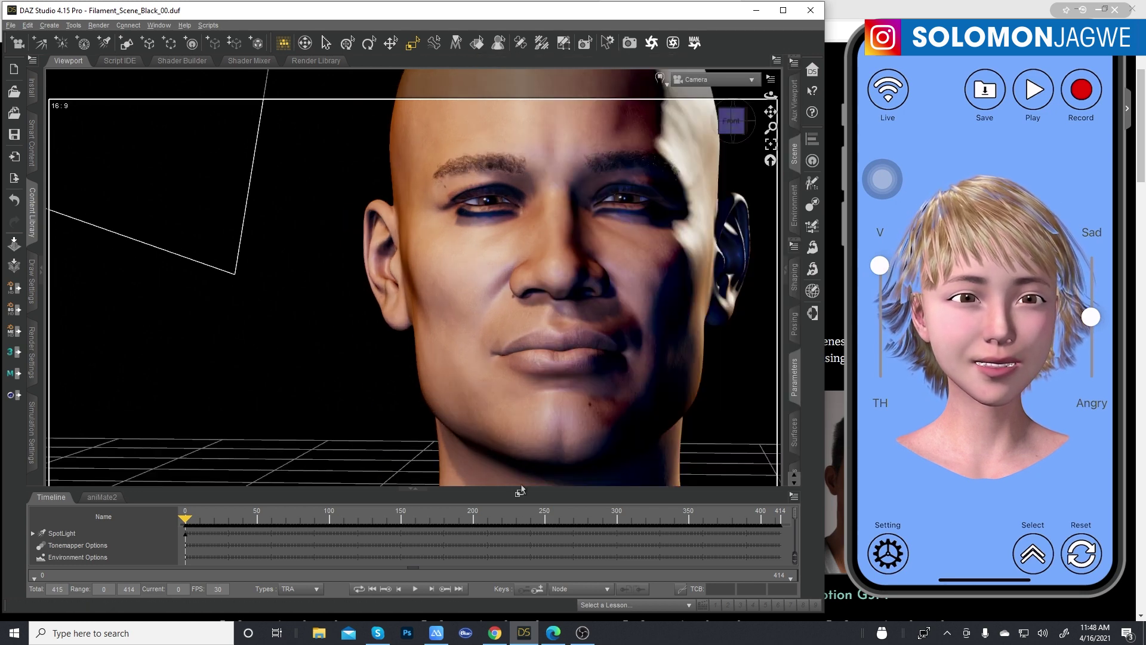
left_click(416, 589)
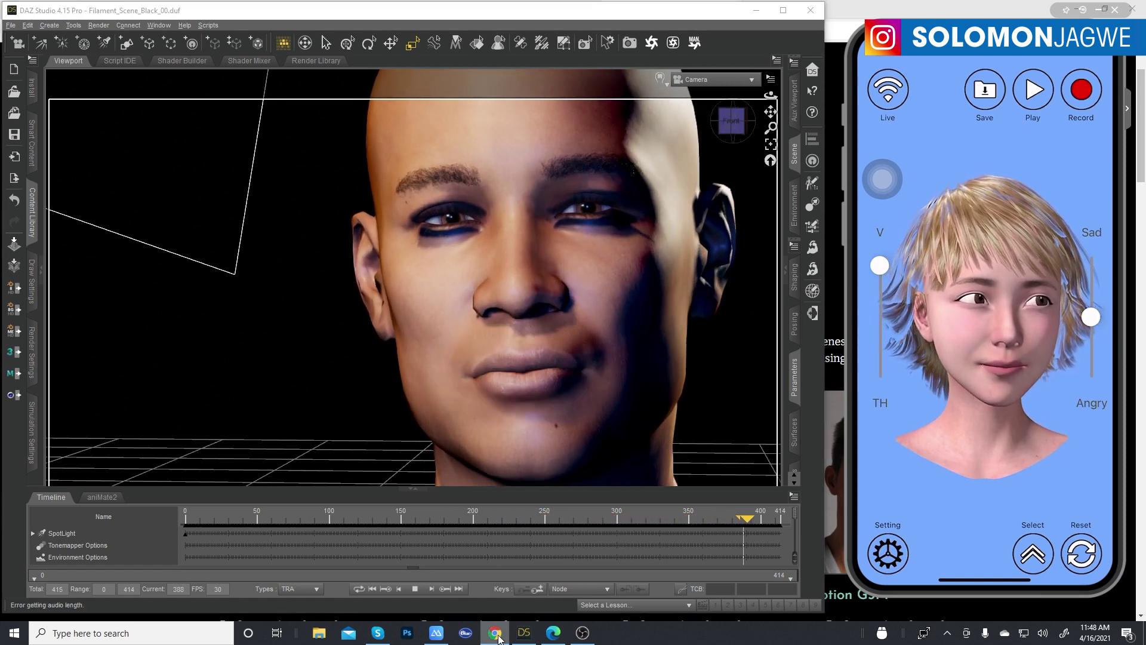
Bring Edge forward and browse the Facemotion3d shop page, the Daz 3D site and the Patreon page.
left_click(553, 634)
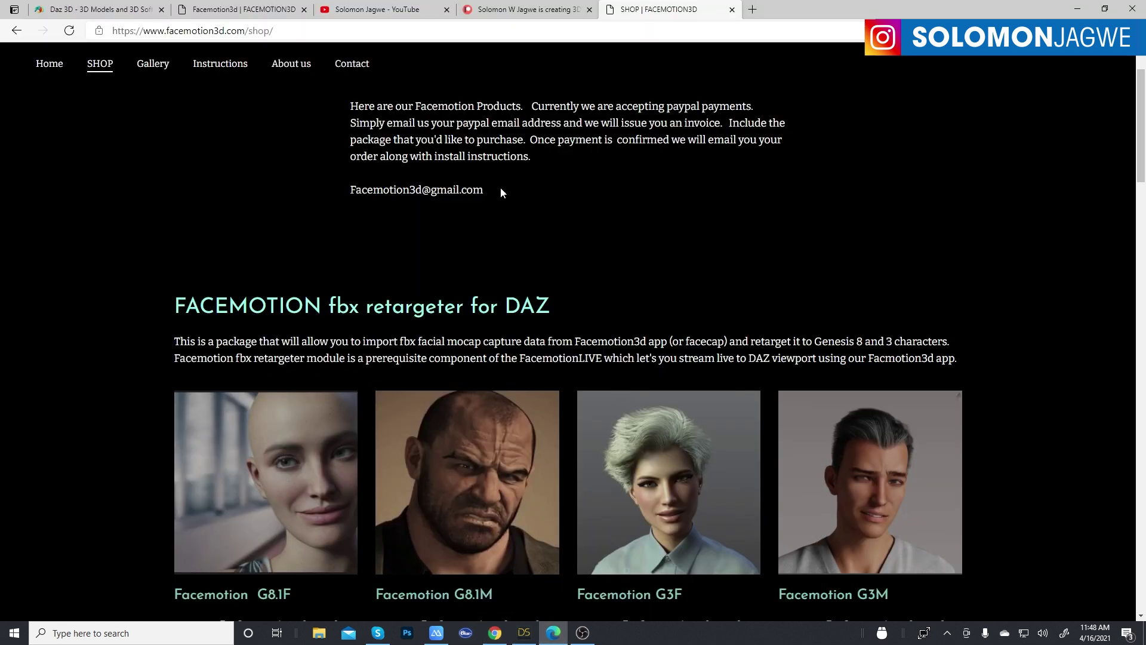
scroll(569, 266, "up", 1)
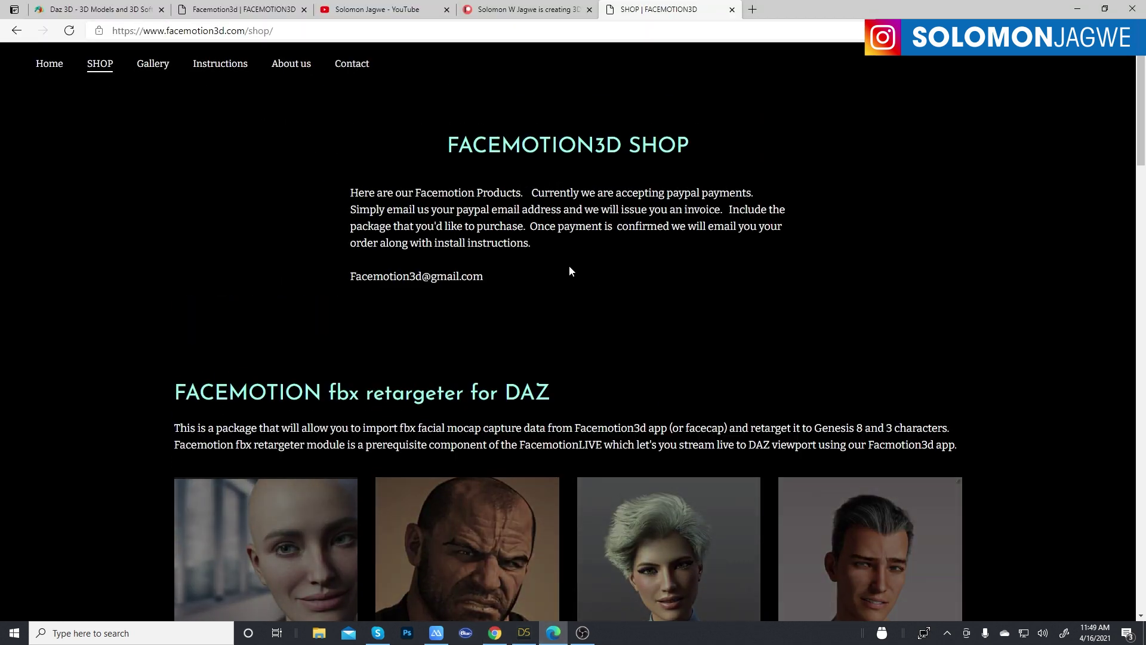
left_click(100, 12)
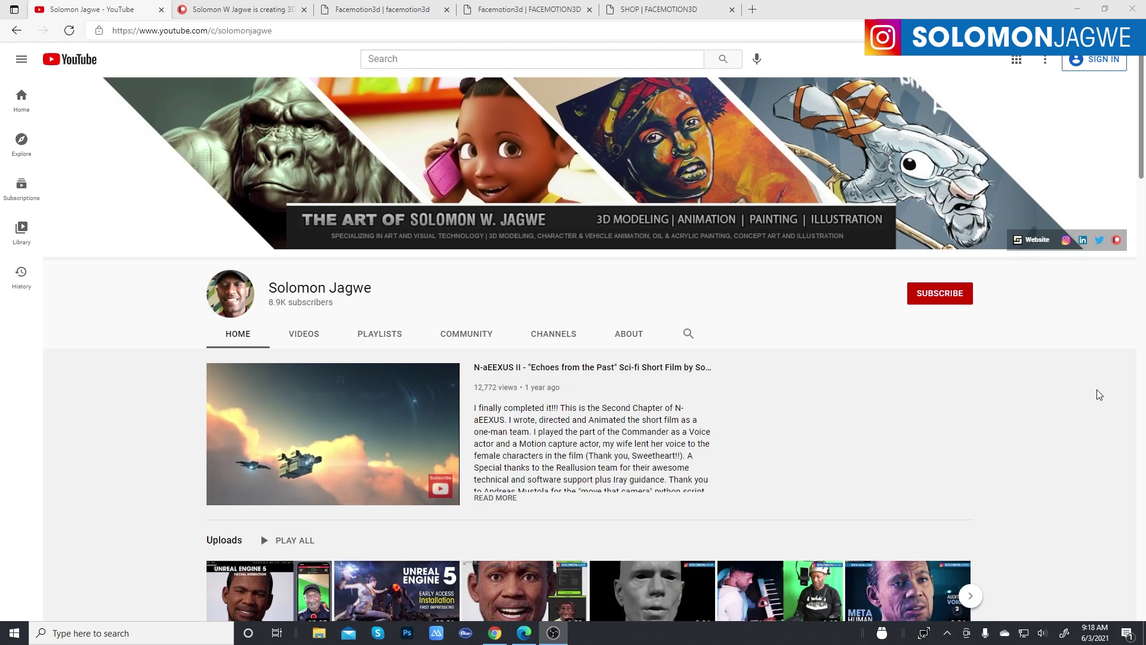
mouse_move(1141, 171)
left_mouse_down()
mouse_move(1141, 202)
mouse_move(1141, 187)
left_mouse_up()
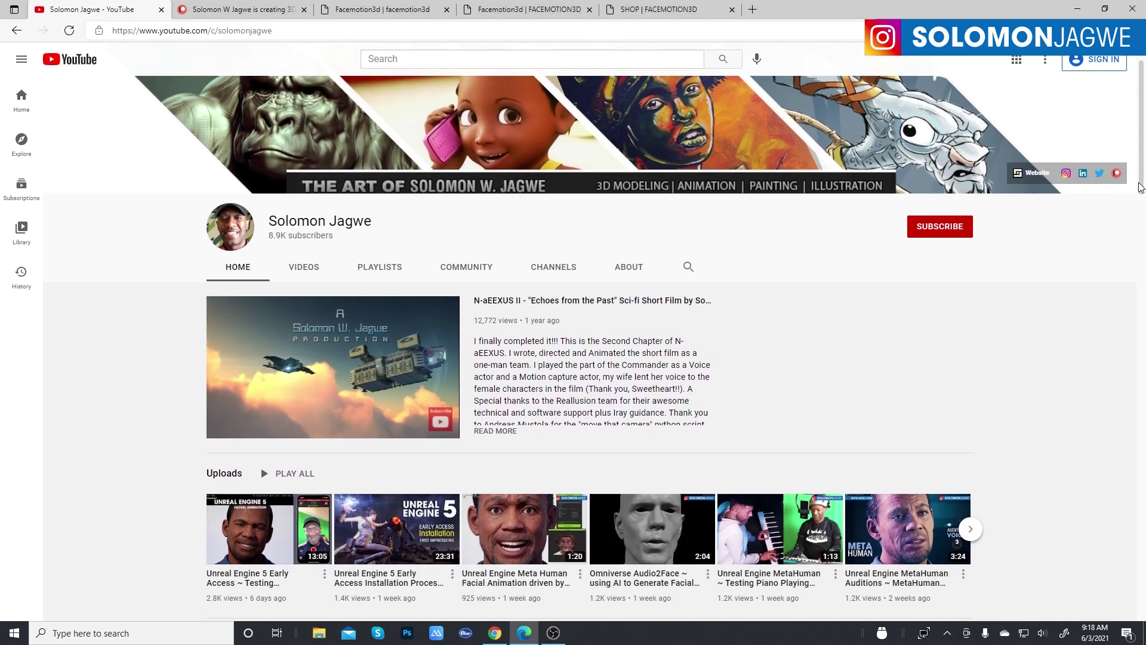
scroll(944, 229, "up", 1)
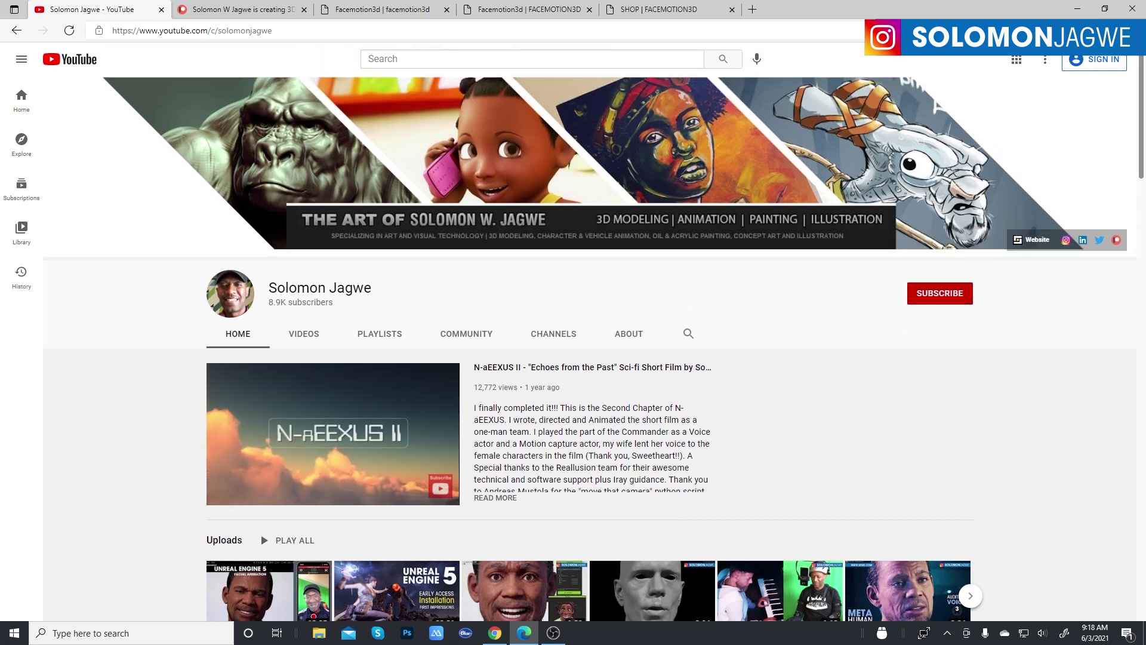
left_click(261, 9)
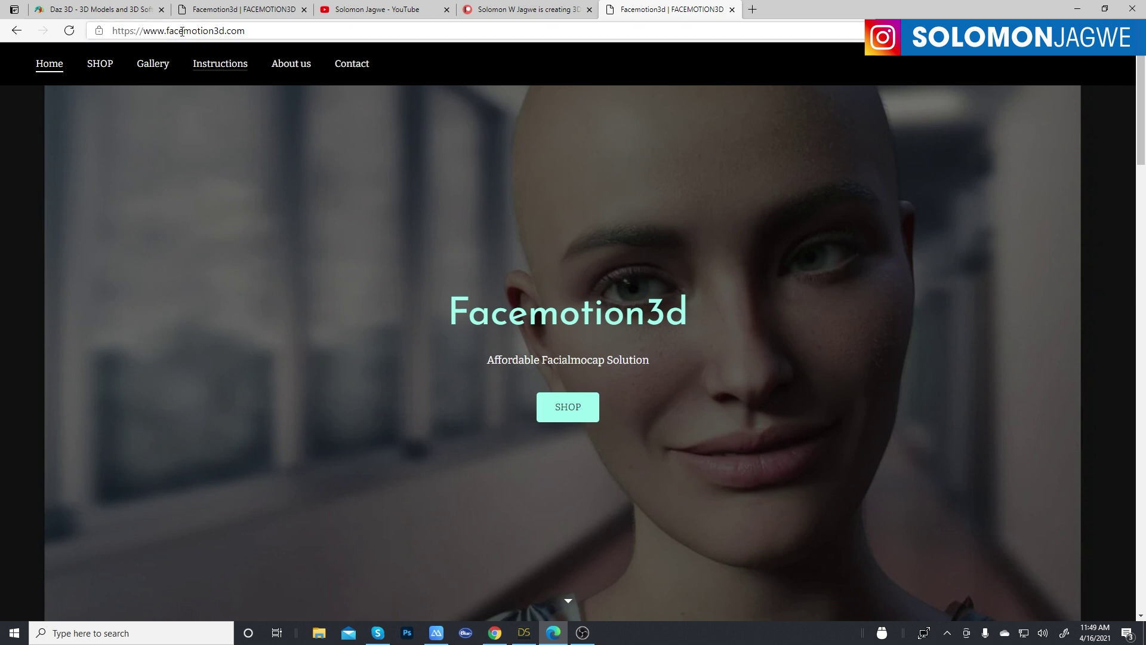
Minimize the browser to show the Daz Studio head scene and its timeline again.
left_click(1079, 8)
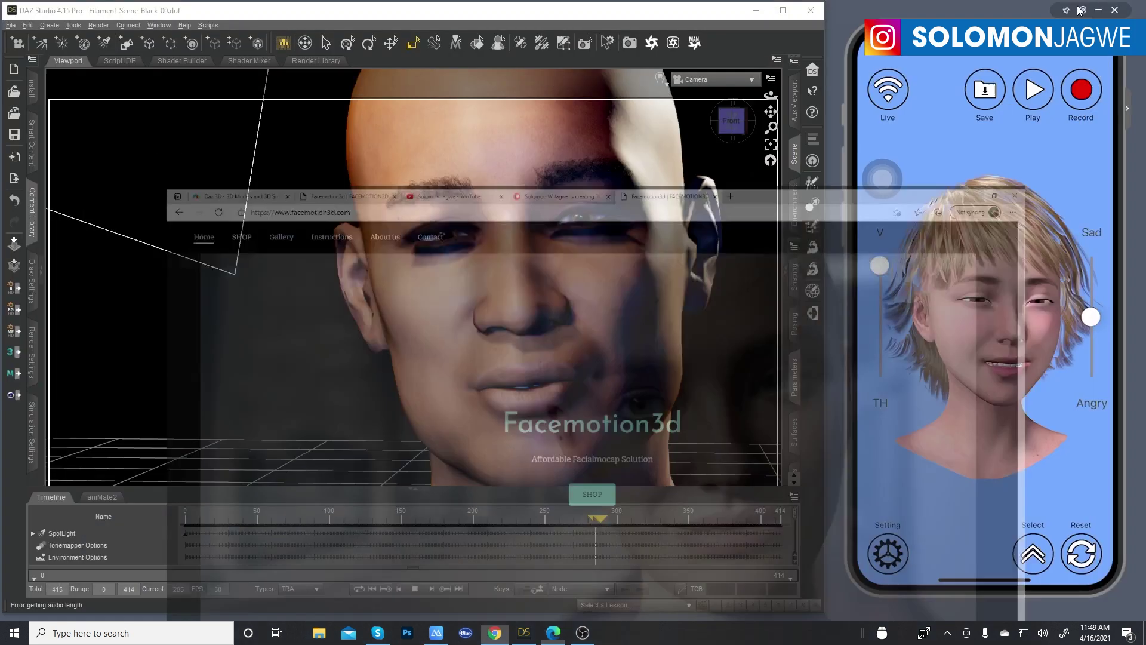